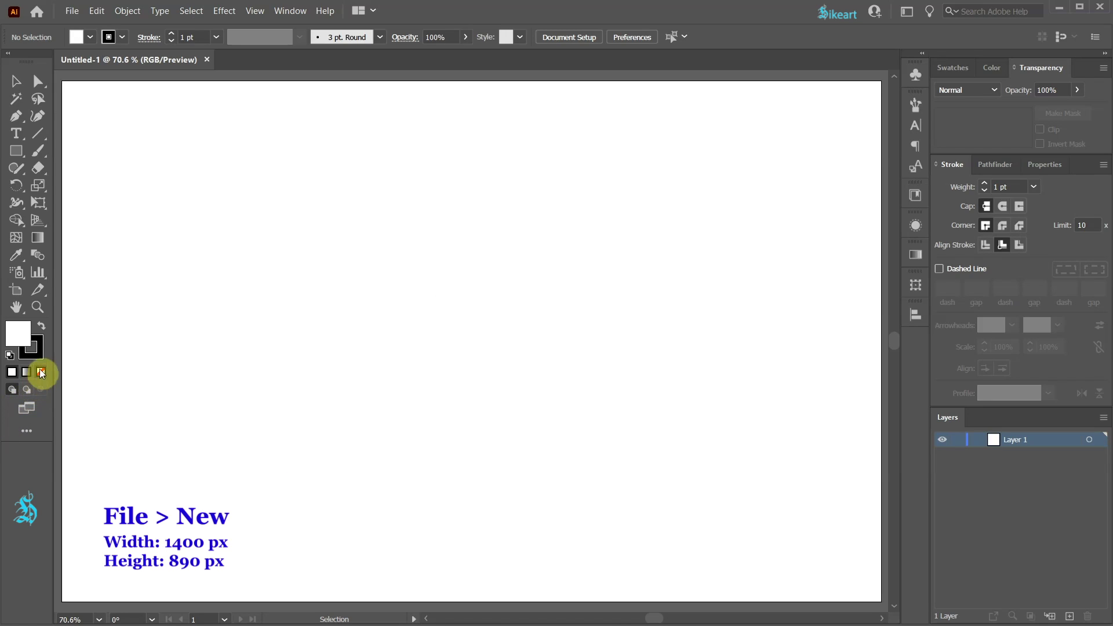
- Set a solid black fill with no stroke, then choose the Rectangle tool
click(39, 329)
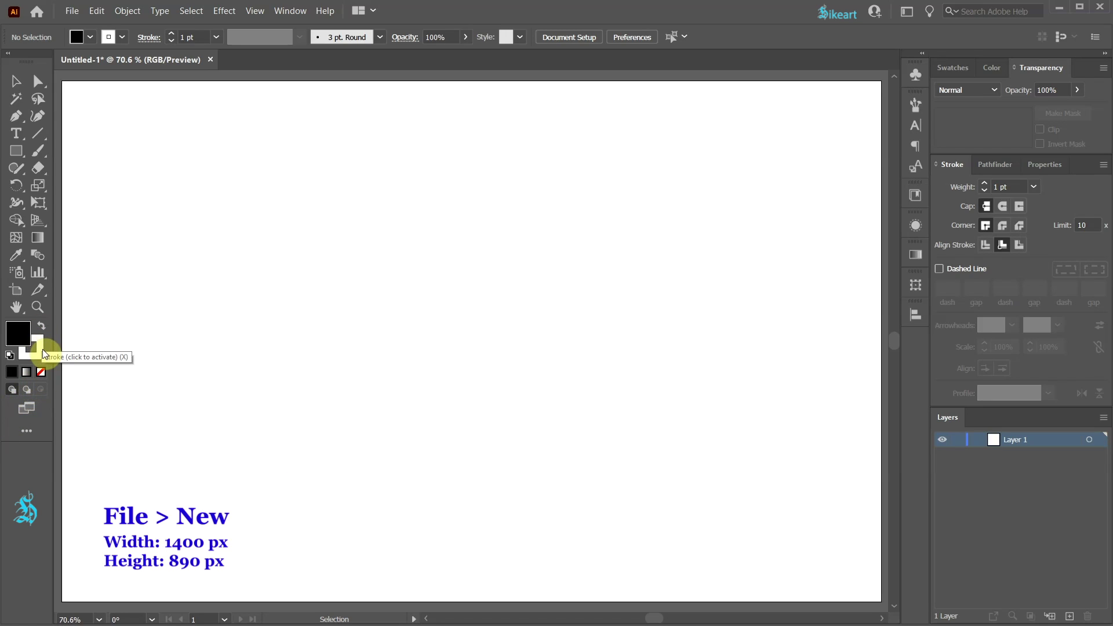
click(41, 372)
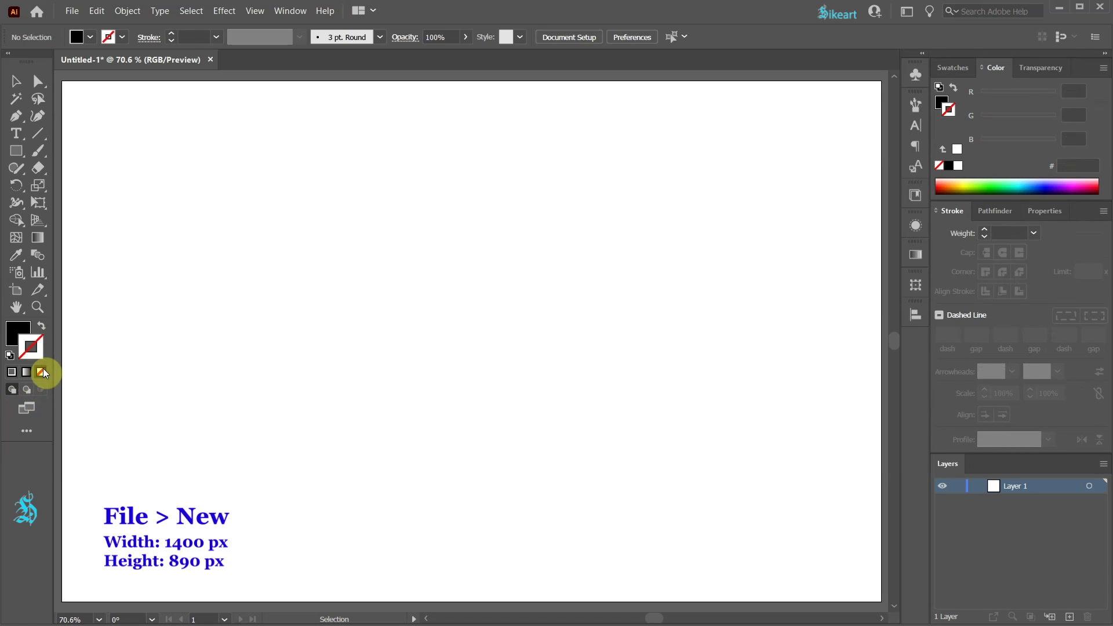
click(22, 156)
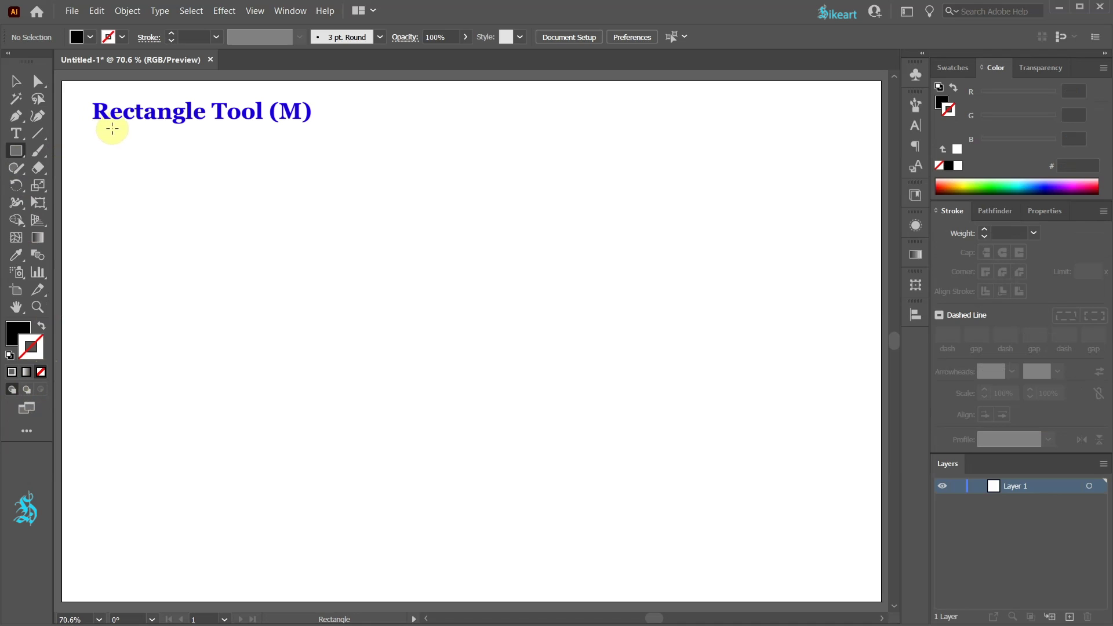
- Draw a small black square and repeat it as a grid enlarged to many columns and rows
drag(134, 126, 148, 139)
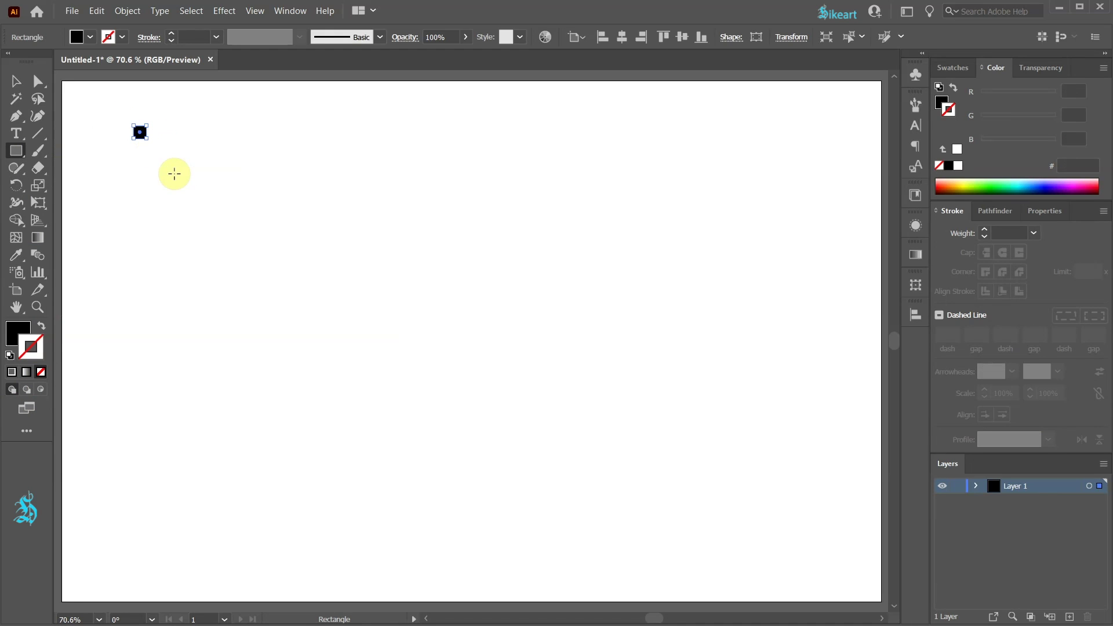
click(127, 12)
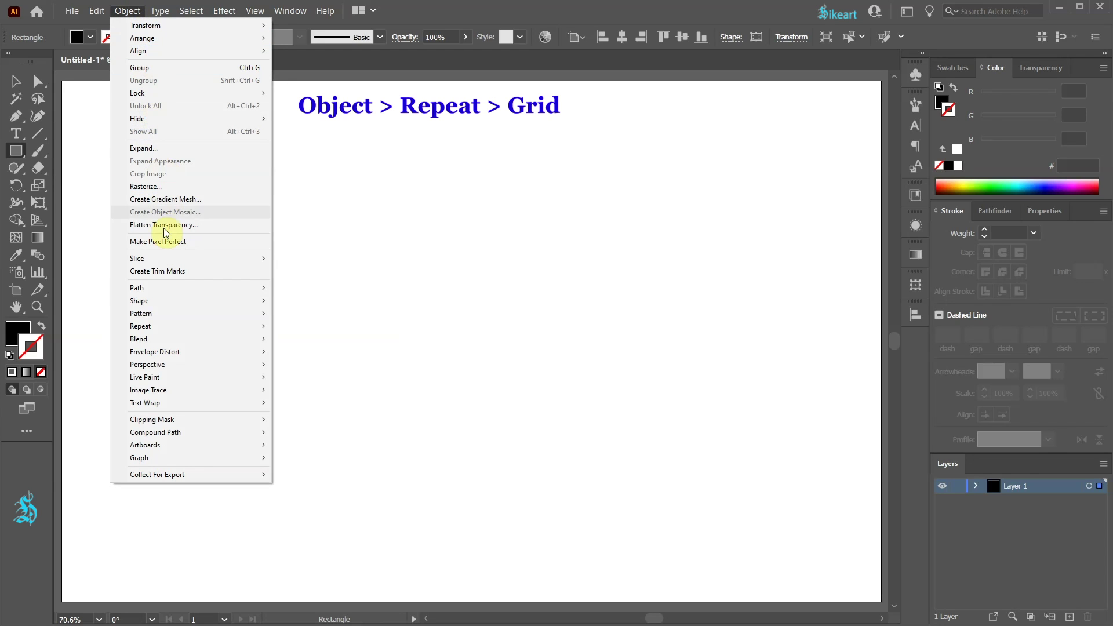
mouse_move(173, 331)
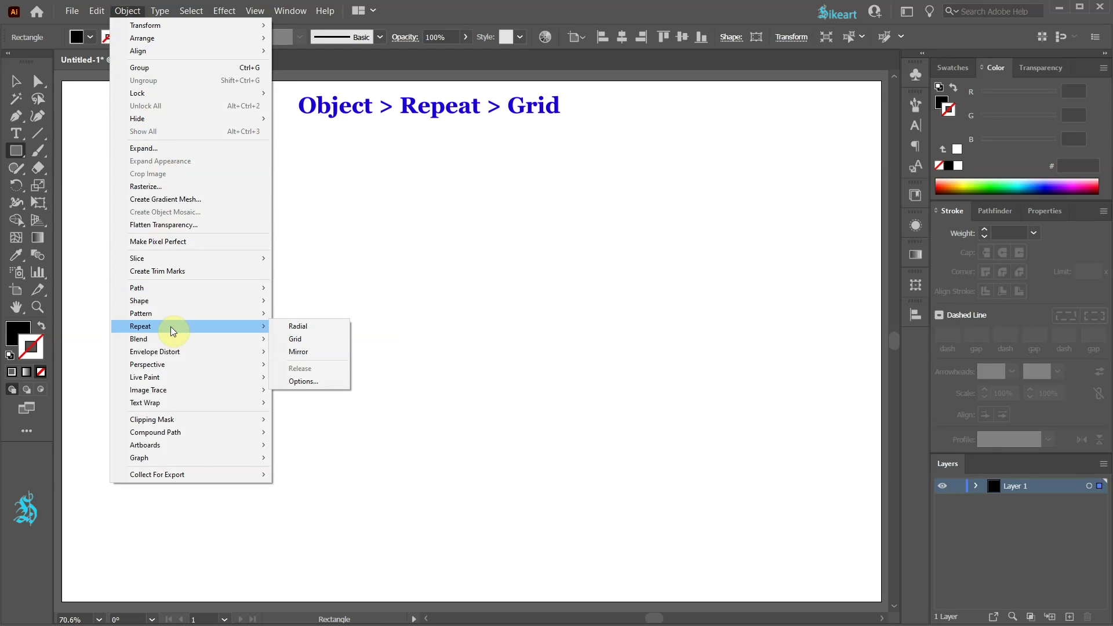
click(297, 340)
drag(204, 141, 522, 137)
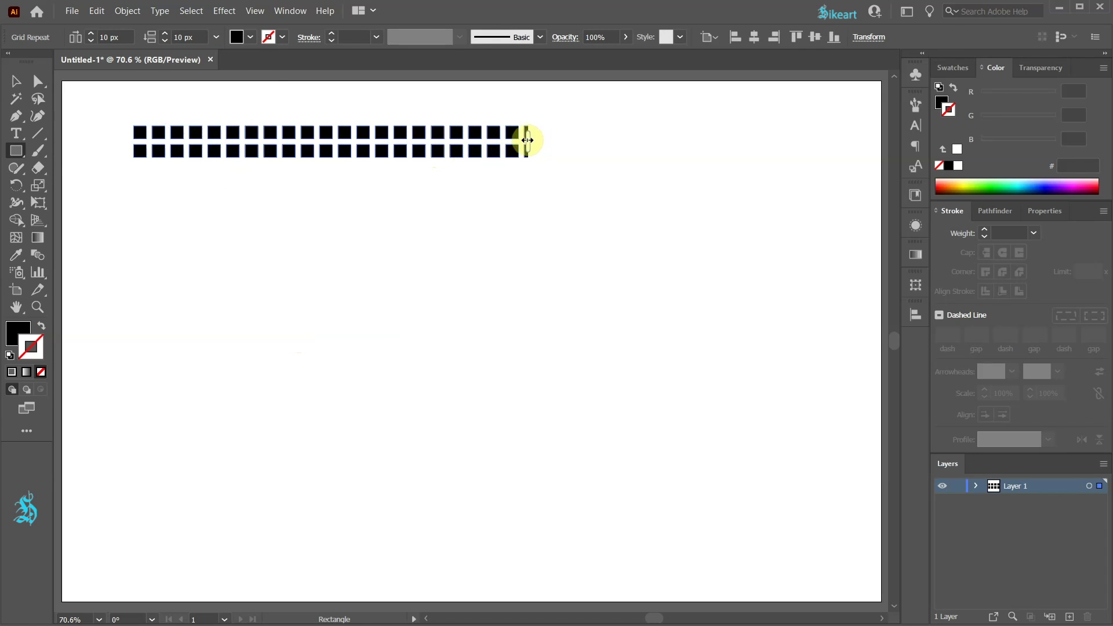
drag(321, 163, 353, 327)
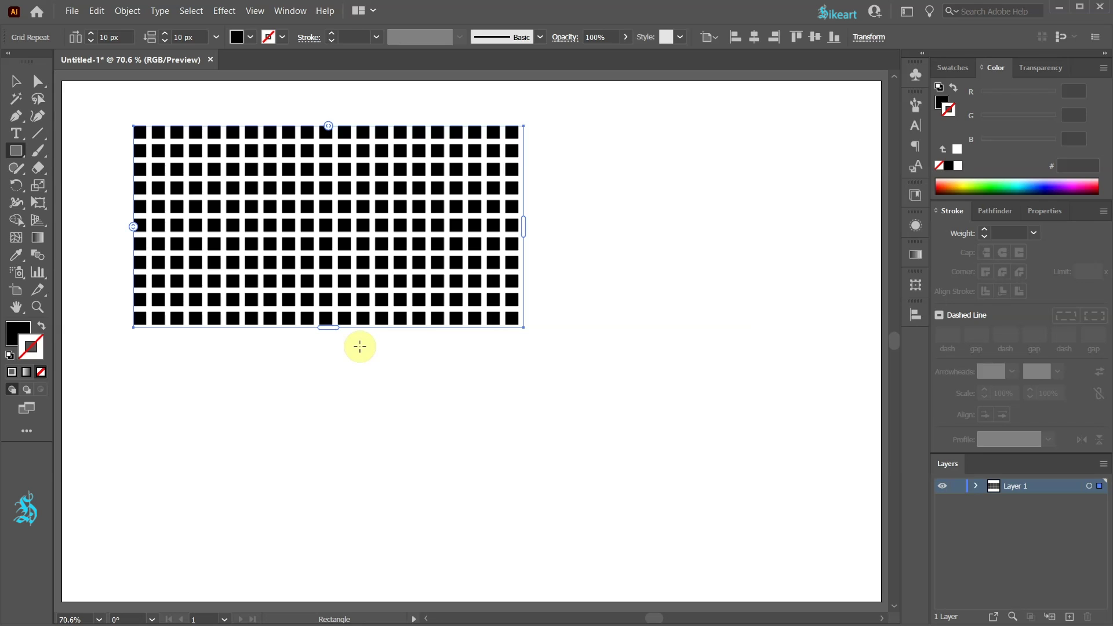
- Expand the grid repeat into plain artwork
click(128, 11)
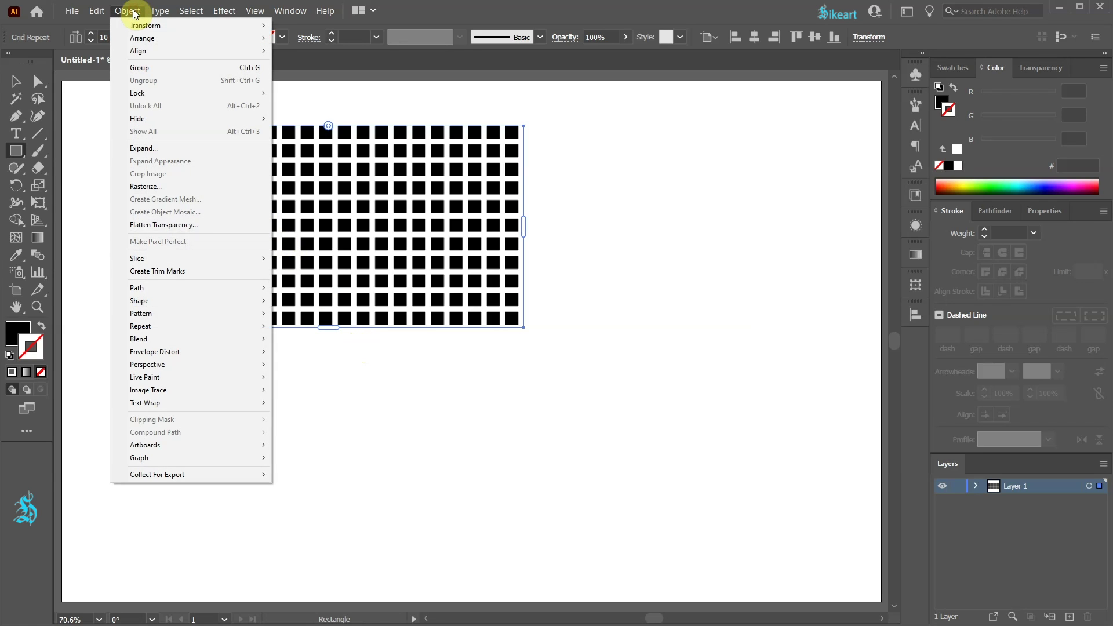
click(167, 151)
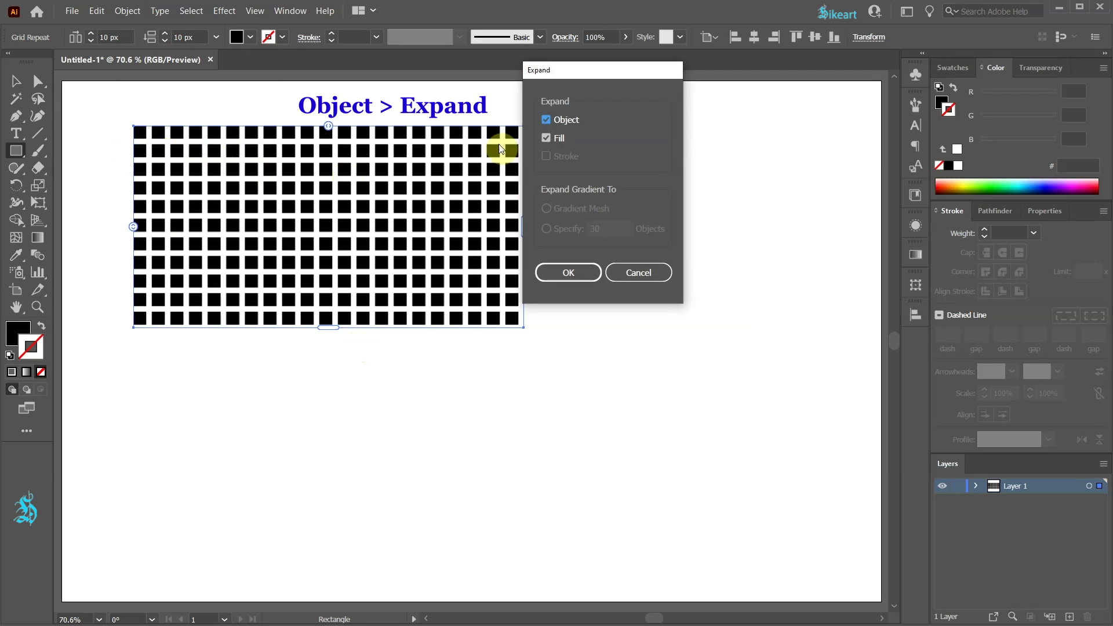
click(577, 273)
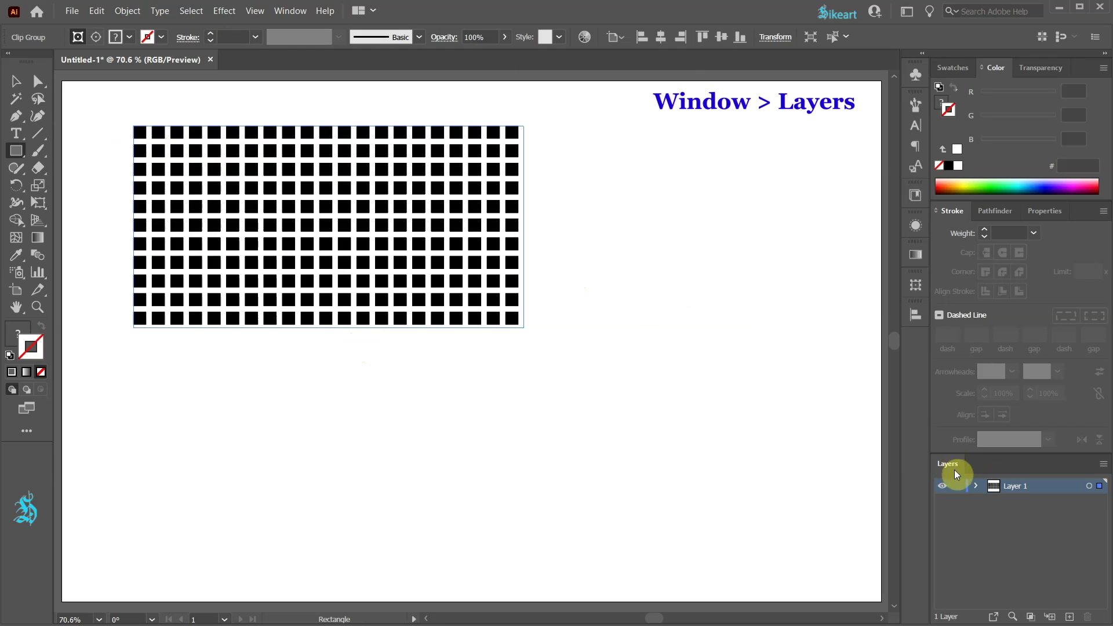
- In the Layers panel, move the inner group out of the Clip Group and delete the Clip Group
click(975, 486)
click(993, 502)
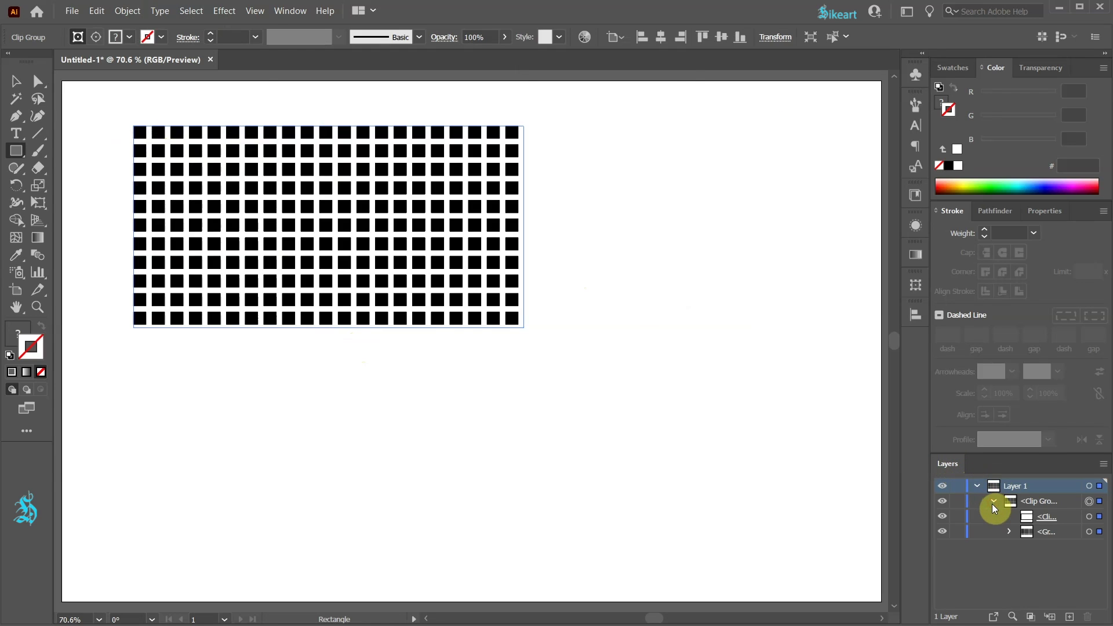
click(1089, 532)
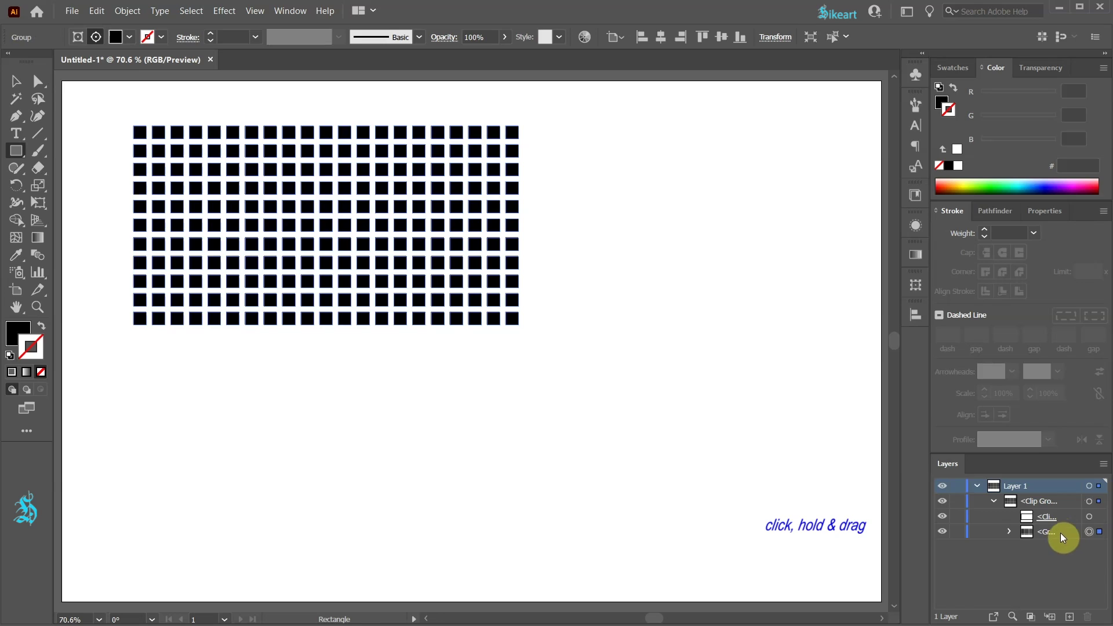
drag(1060, 533, 1049, 491)
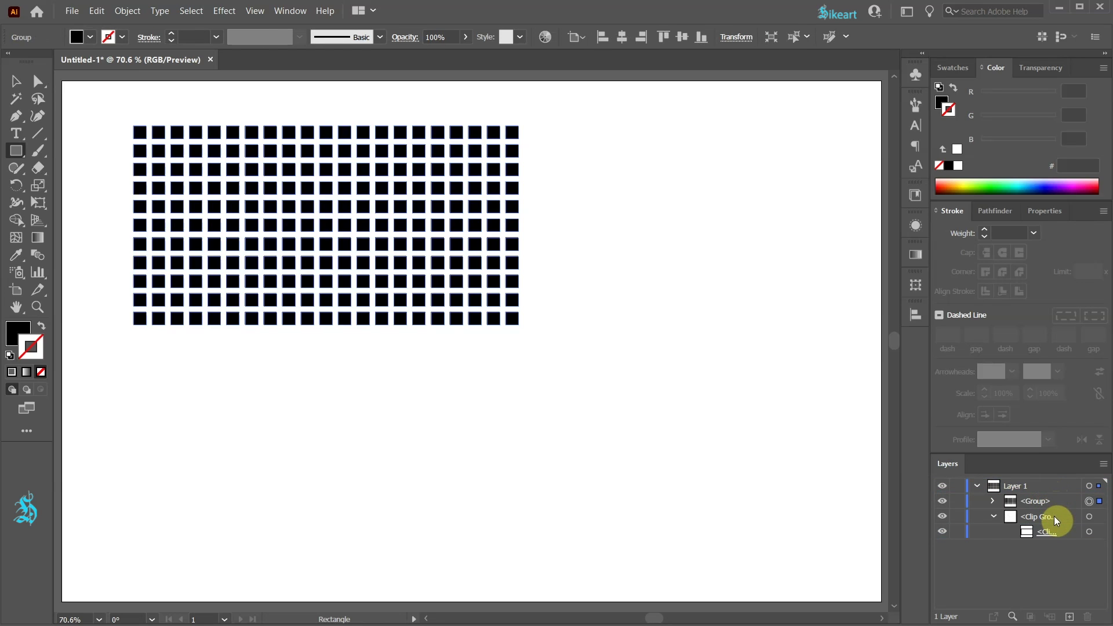
click(1090, 517)
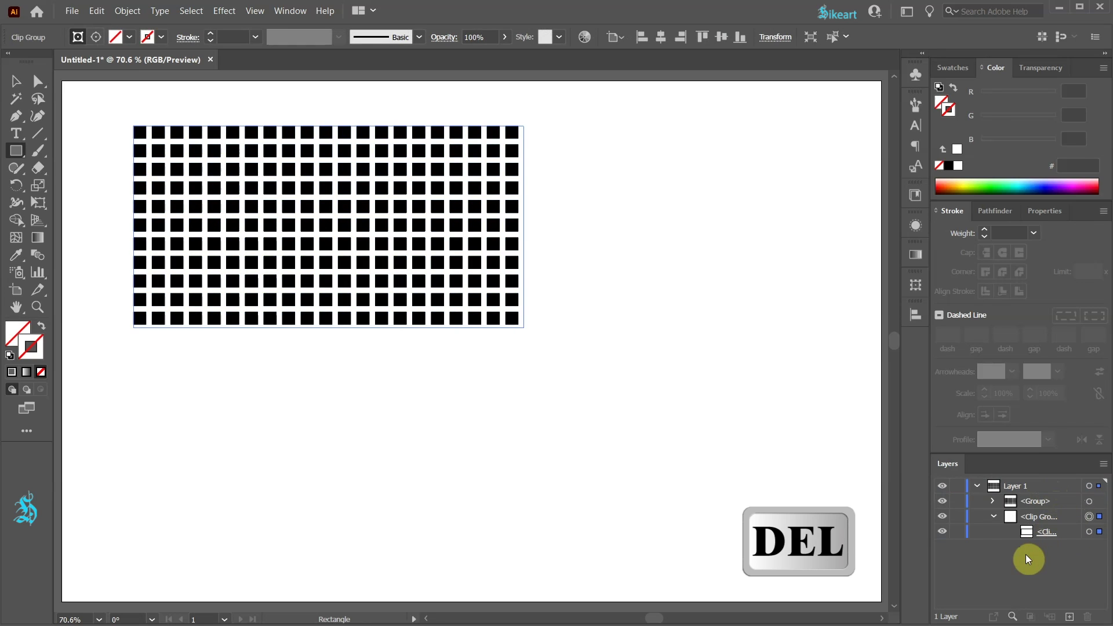
key(Delete)
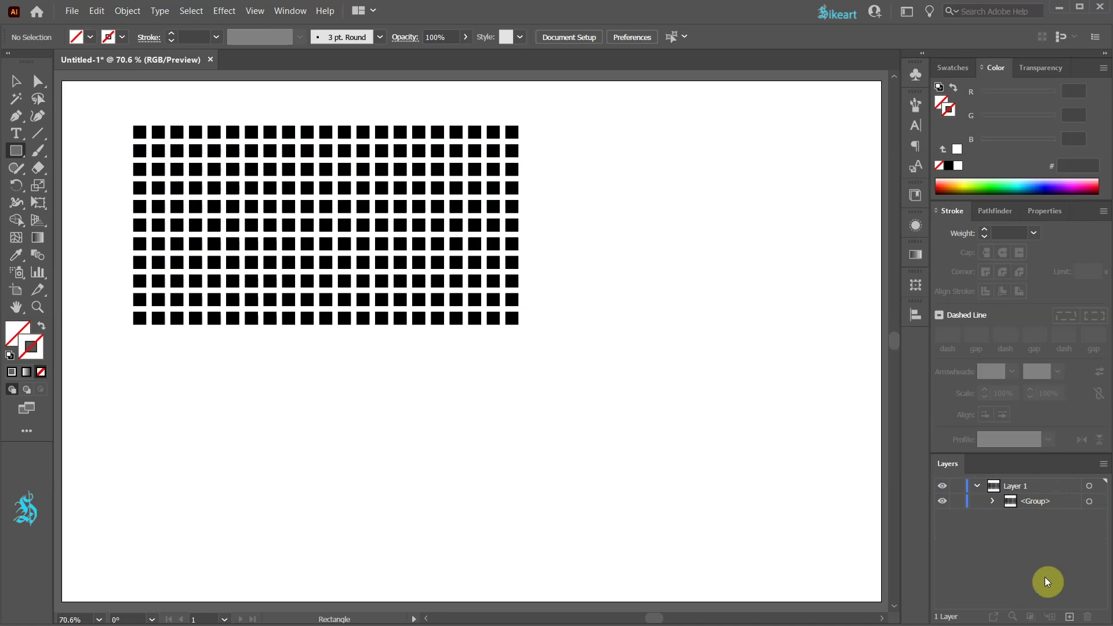
- Ungroup the grid twice so every square is a separate rectangle
right_click(531, 231)
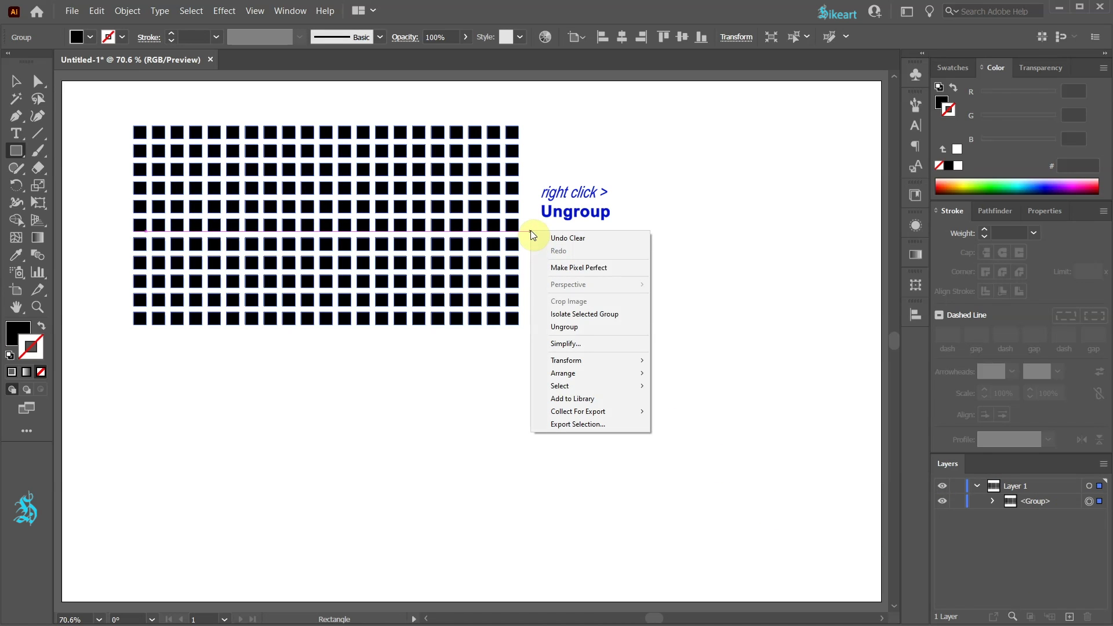
click(569, 328)
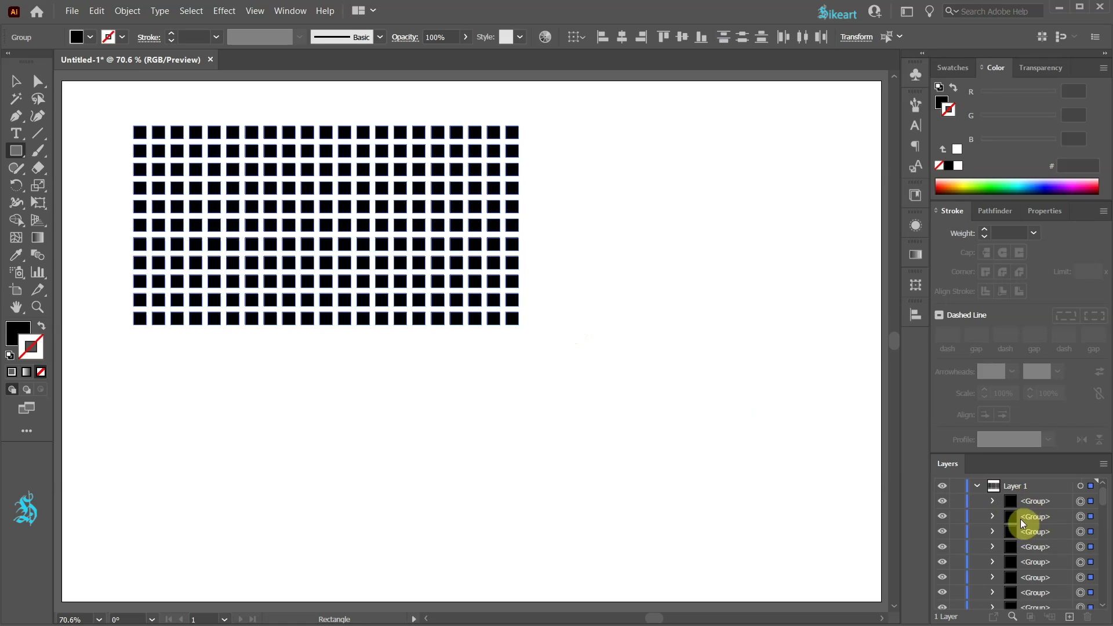
right_click(530, 239)
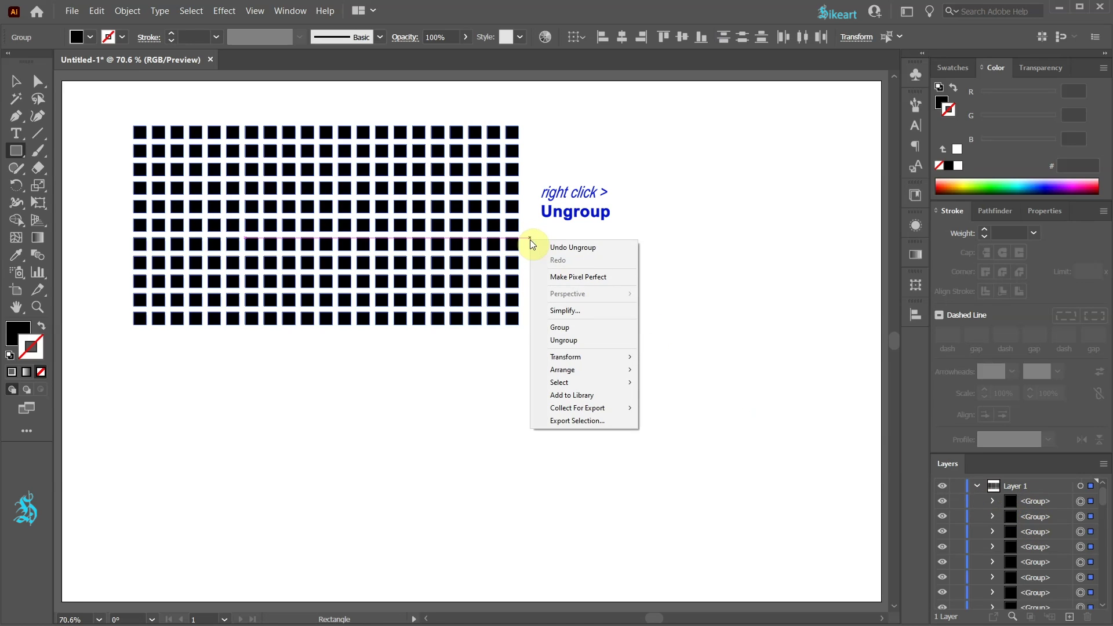
click(579, 342)
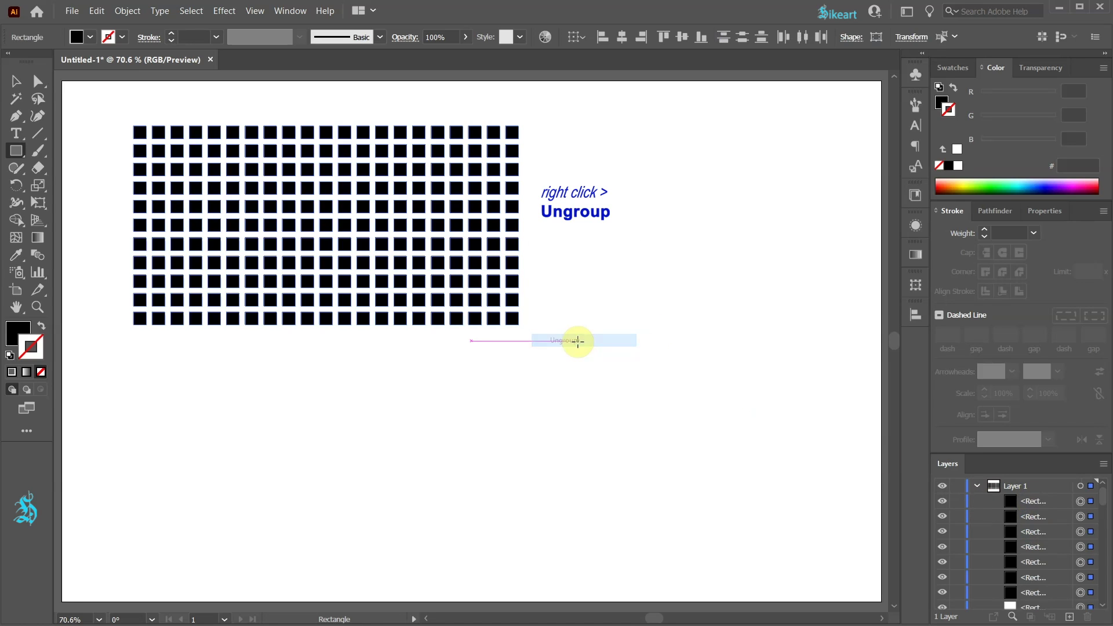
- With the Selection tool, confirm single squares select individually, then select the whole grid
key(v)
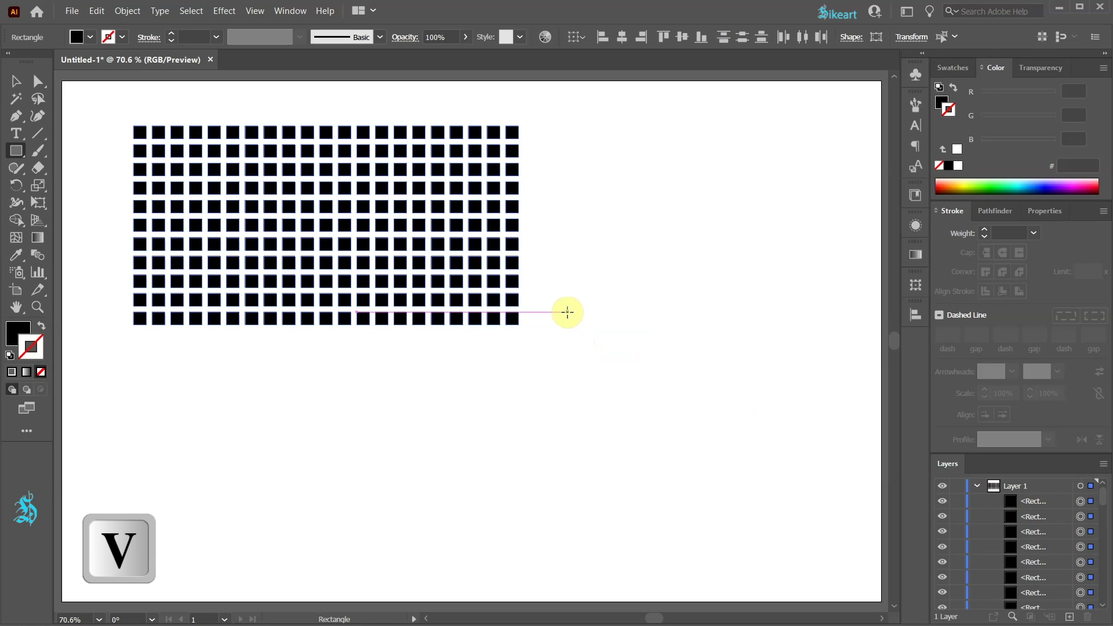
click(546, 244)
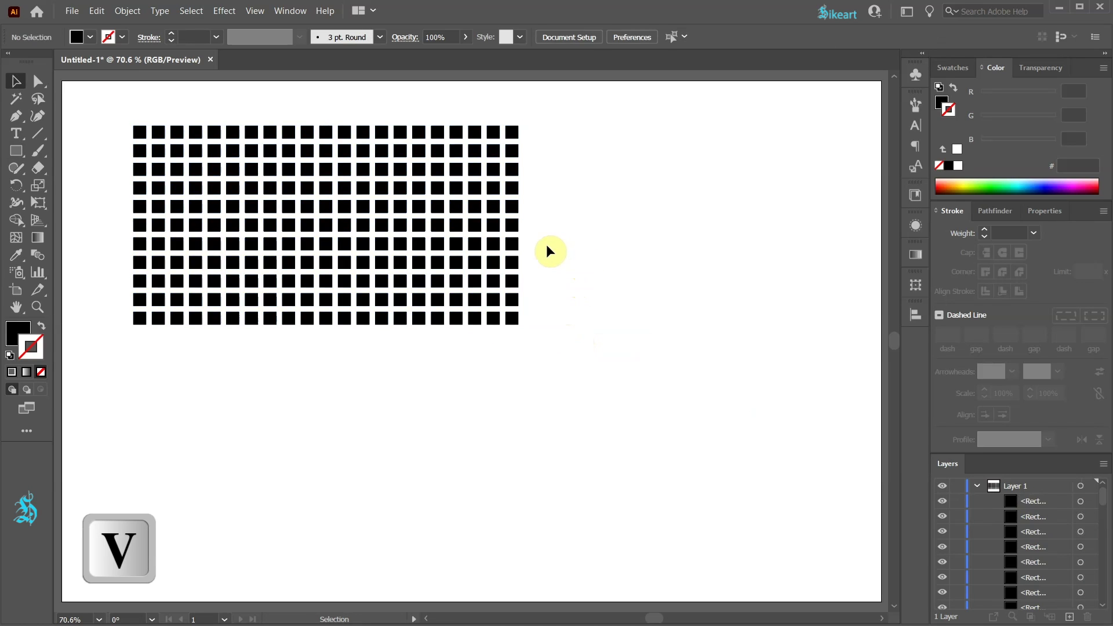
click(515, 244)
click(457, 188)
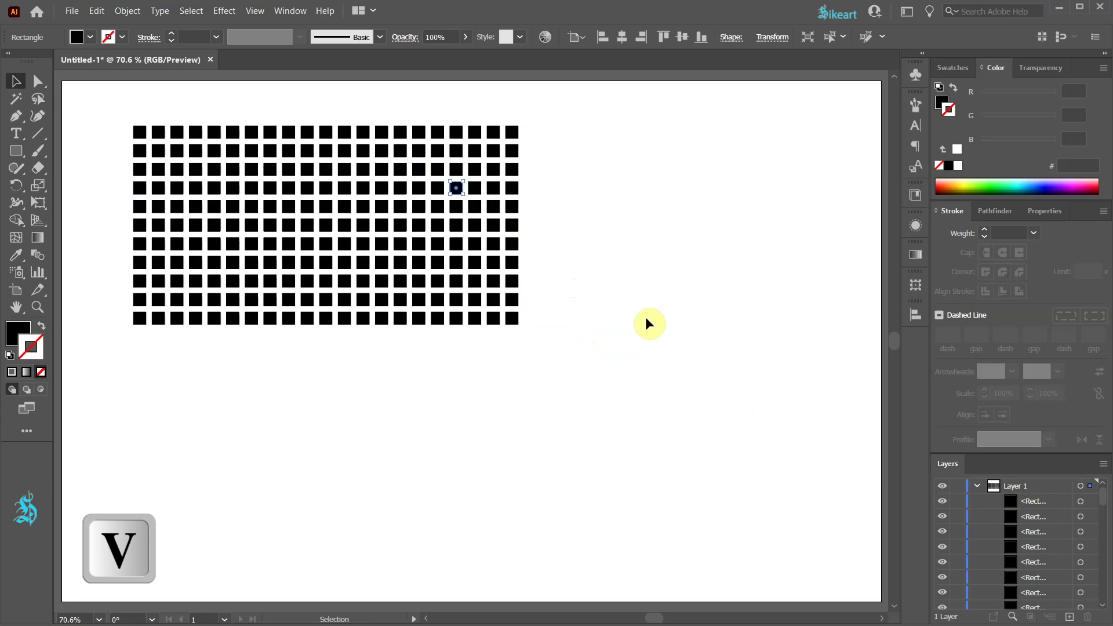
click(646, 319)
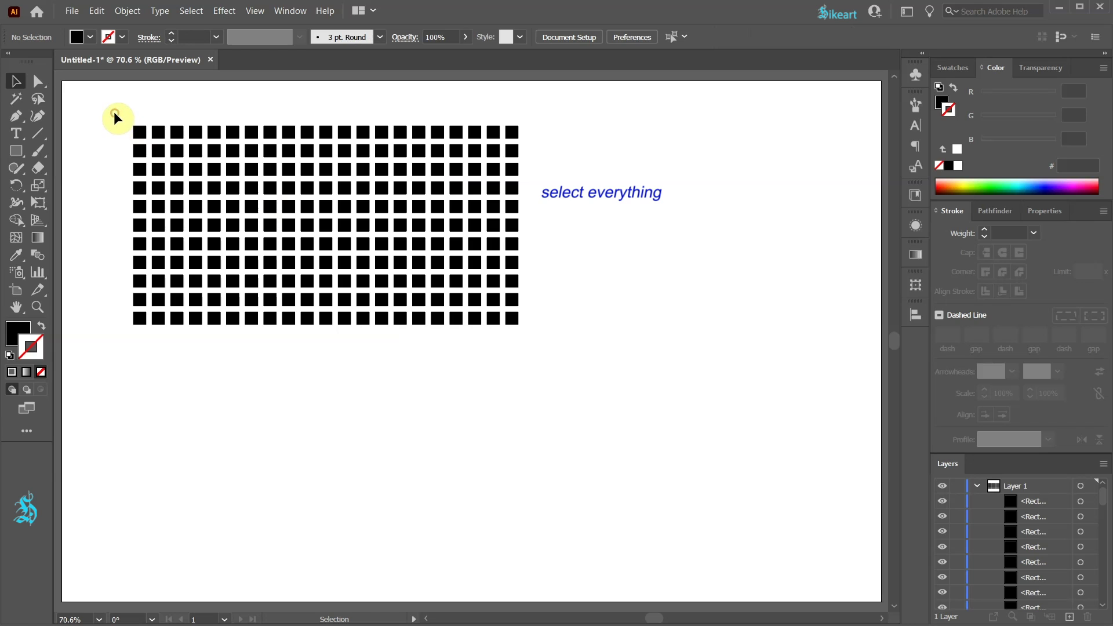
drag(113, 111, 540, 335)
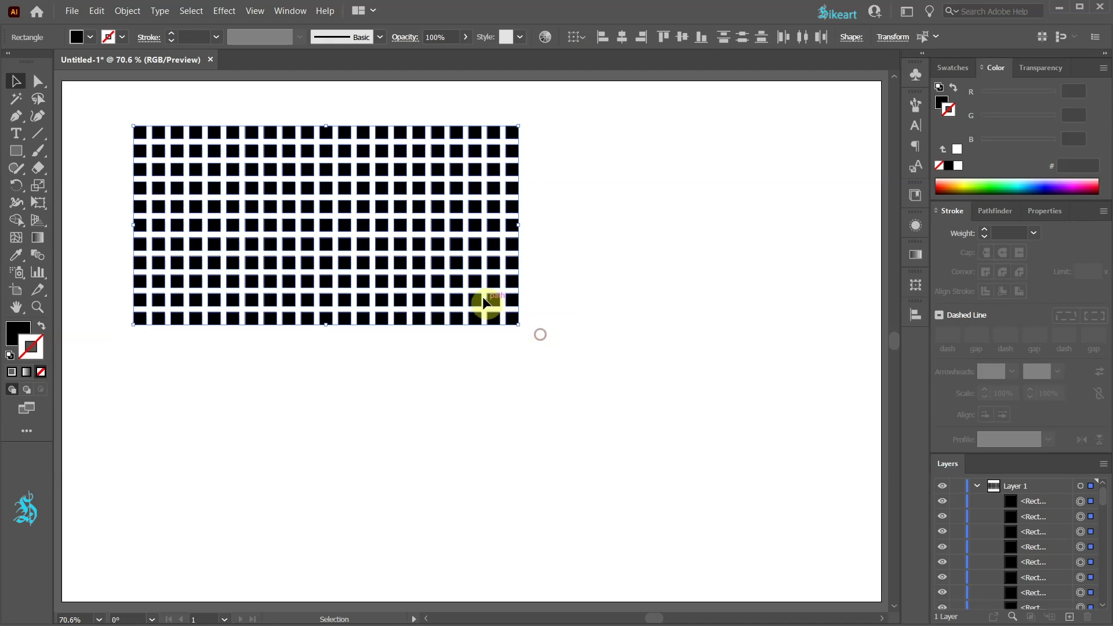
- Duplicate the grid straight down below the original and deselect it
drag(447, 273, 447, 515)
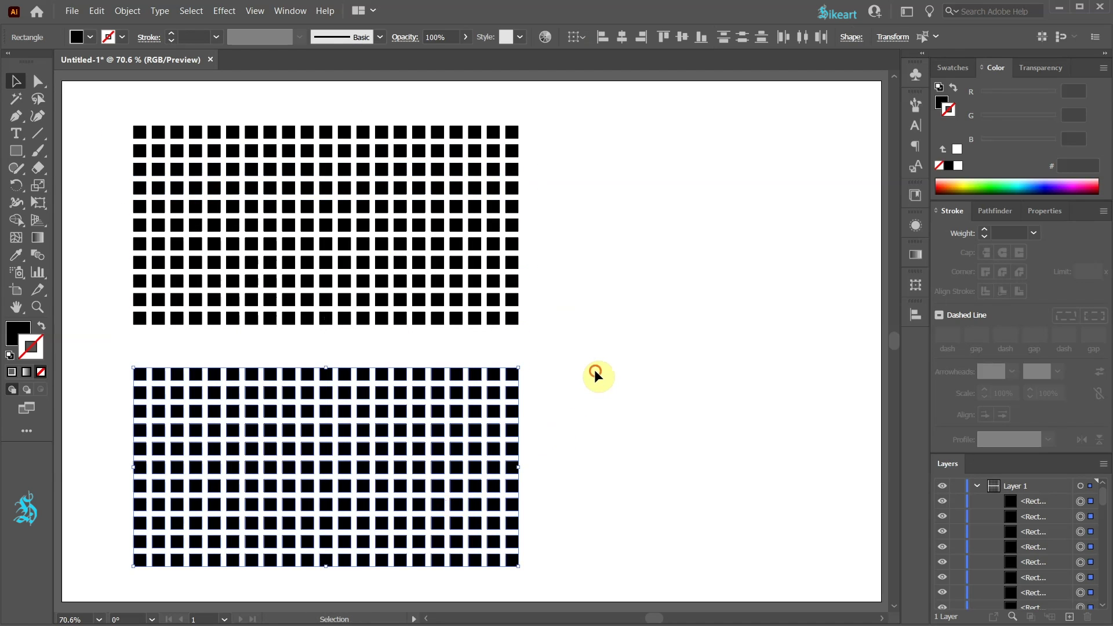
click(595, 372)
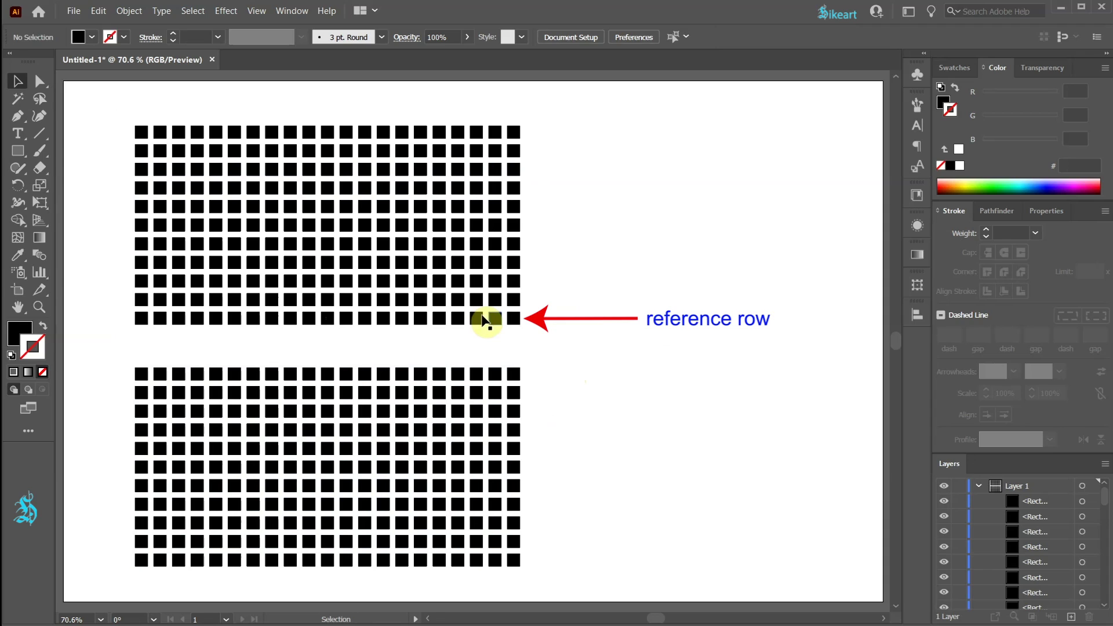
- Delete the first column and the top squares of the upper grid's left columns
drag(122, 111, 145, 249)
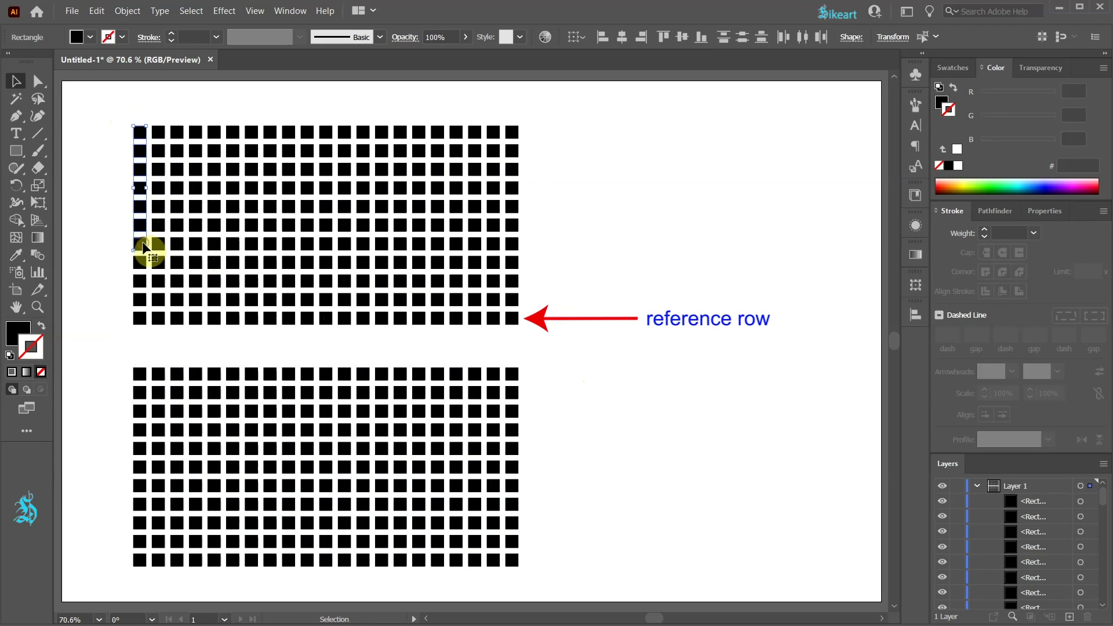
key(Delete)
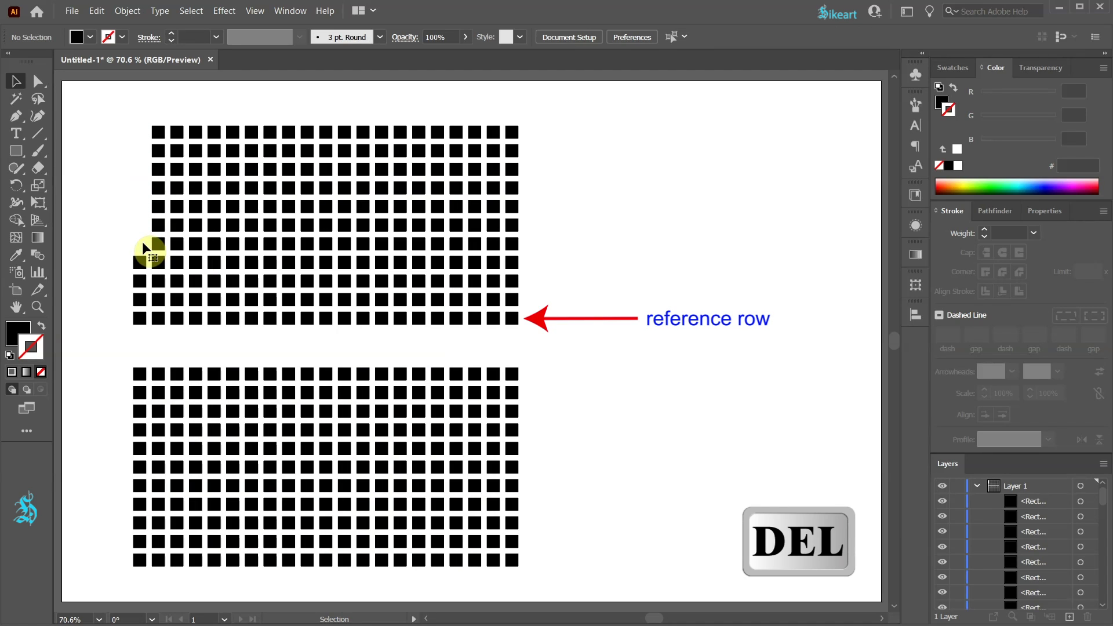
drag(146, 116, 160, 157)
key(Delete)
drag(193, 111, 202, 304)
key(Delete)
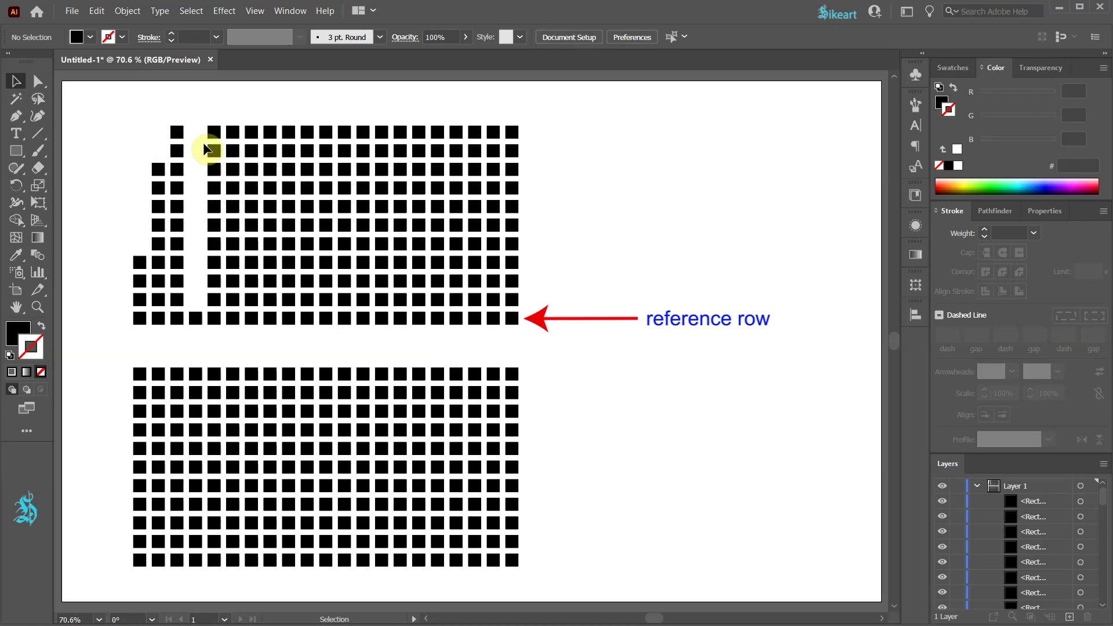
drag(203, 119, 214, 238)
key(Delete)
drag(225, 114, 232, 194)
key(Delete)
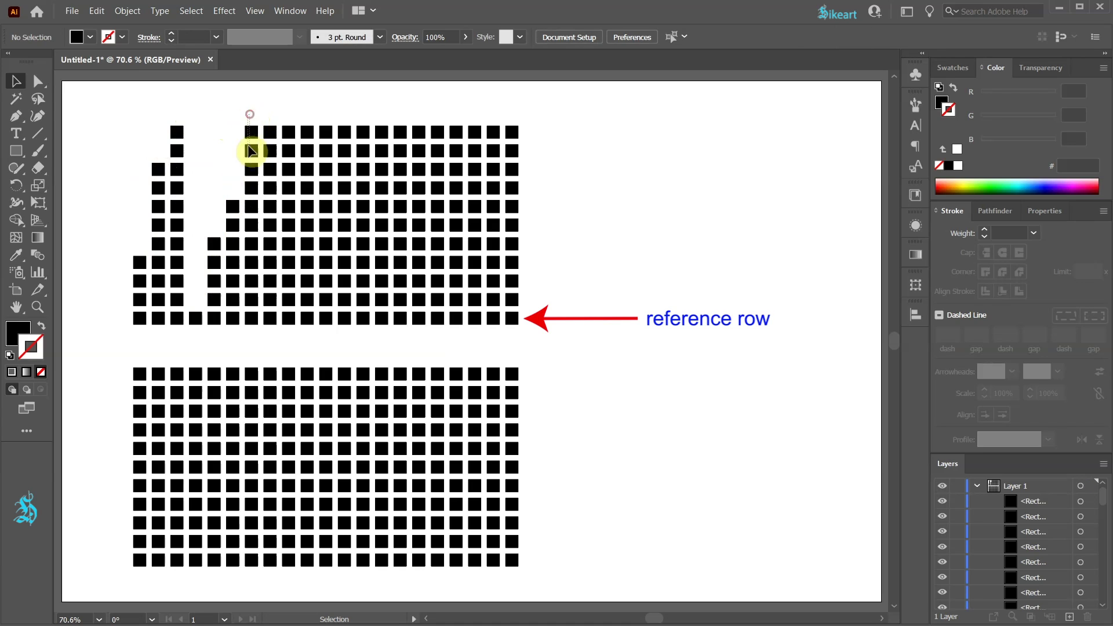
key(Delete)
- Trim the middle columns of the upper grid to varying bar heights
drag(262, 111, 290, 307)
key(Delete)
key(Delete)
key(Delete)
drag(298, 113, 328, 211)
key(Delete)
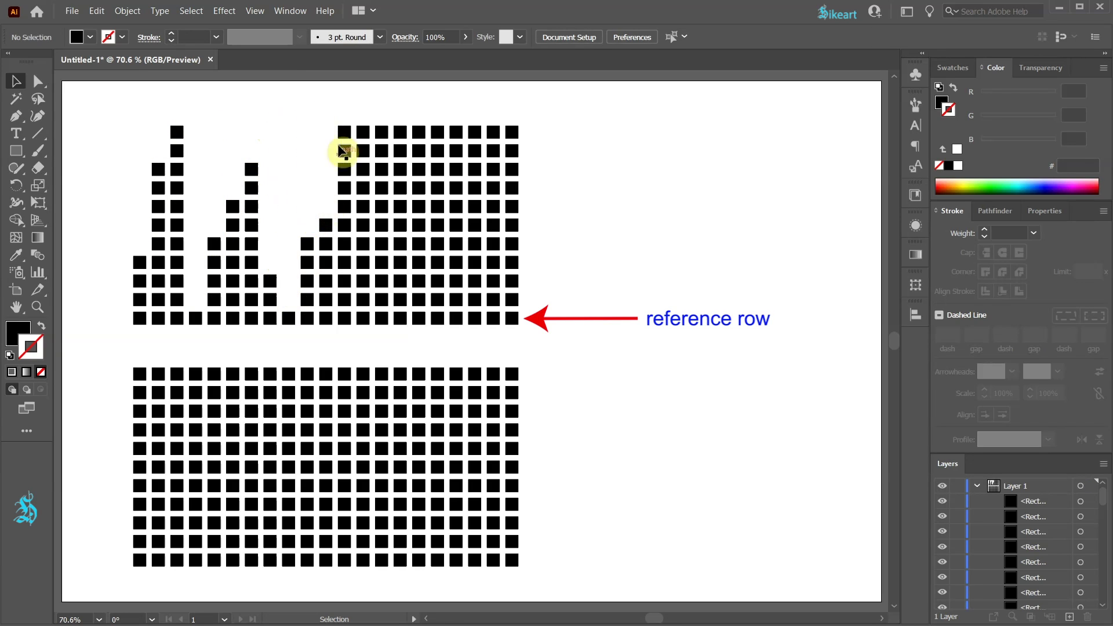
key(Delete)
drag(336, 112, 364, 160)
- Trim the right-hand columns of the upper grid and tidy the remaining bar heights
key(Delete)
drag(382, 207, 383, 232)
key(Delete)
key(Delete)
drag(402, 124, 439, 174)
key(Delete)
key(Delete)
drag(448, 119, 464, 272)
key(Delete)
key(Delete)
drag(486, 116, 529, 311)
key(Delete)
drag(144, 156, 239, 284)
key(Delete)
key(Delete)
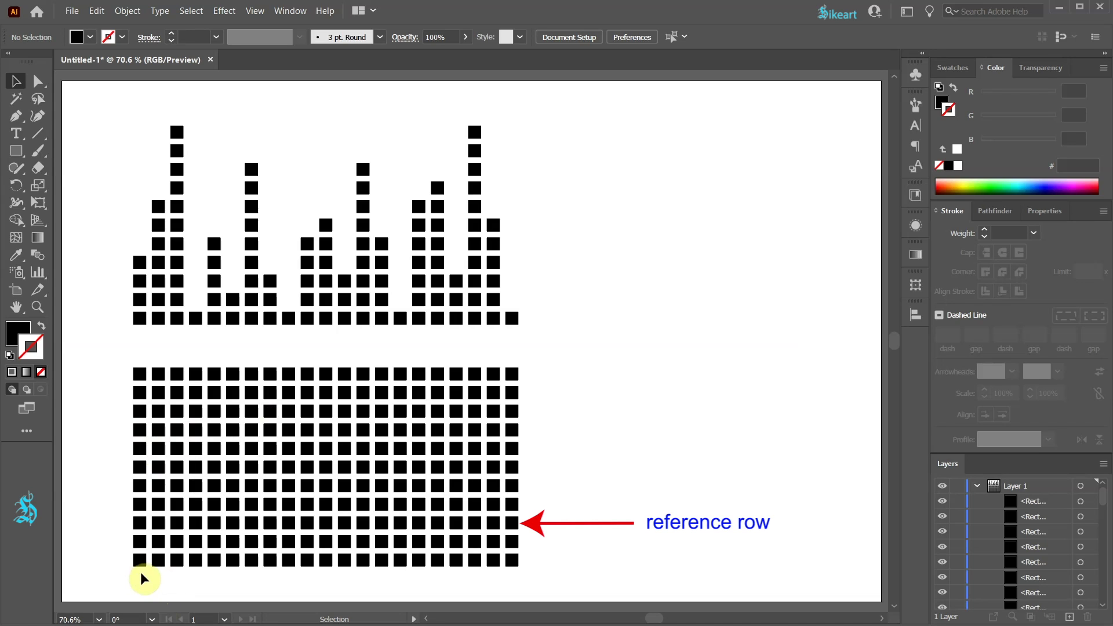
- Delete squares above and below the reference row in the lower grid's left columns
drag(139, 576, 125, 539)
key(Delete)
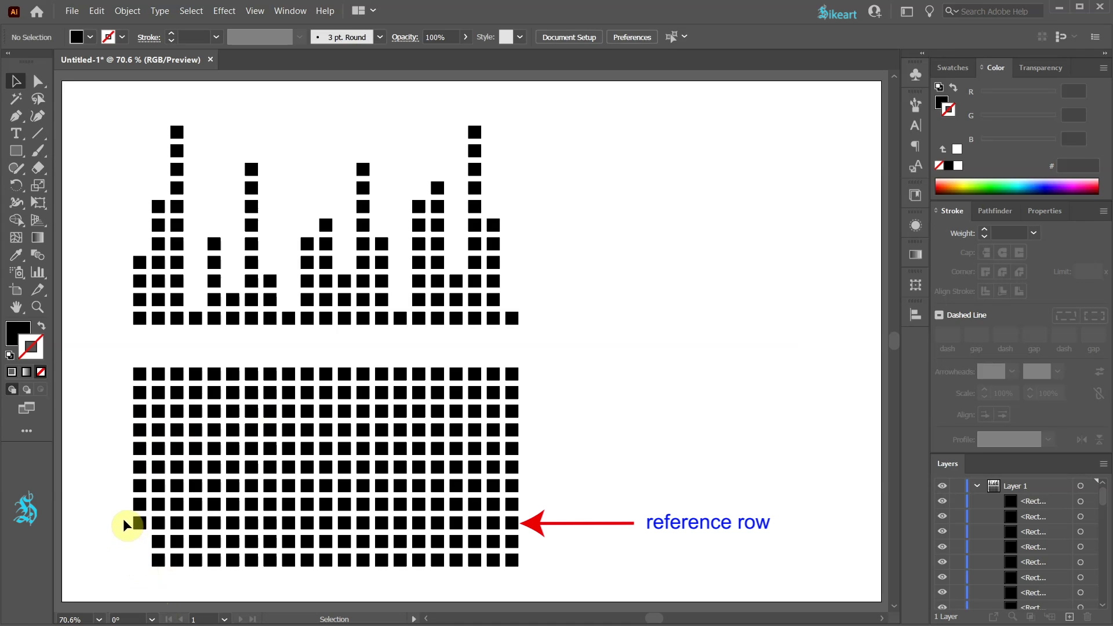
drag(128, 486, 198, 506)
key(Delete)
key(Delete)
- Trim the lower grid's remaining columns through to the rightmost one into varied bars
key(Delete)
key(Delete)
drag(179, 576, 279, 580)
key(Delete)
drag(324, 364, 330, 459)
key(Delete)
drag(371, 365, 377, 398)
key(Delete)
key(Delete)
drag(430, 576, 395, 548)
key(Delete)
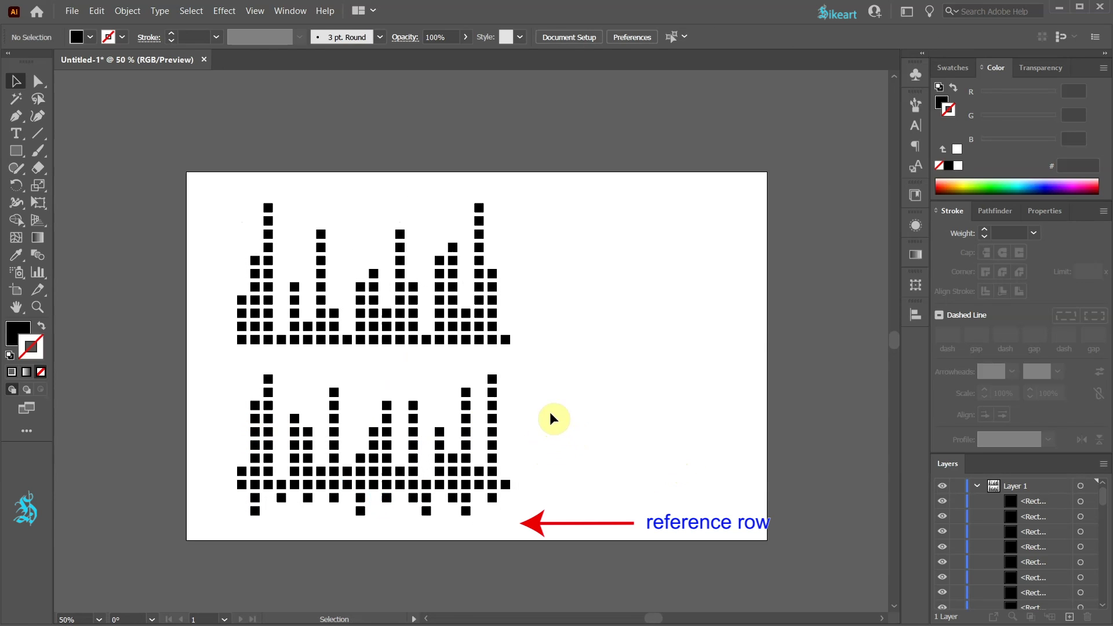
drag(527, 368, 479, 443)
key(Delete)
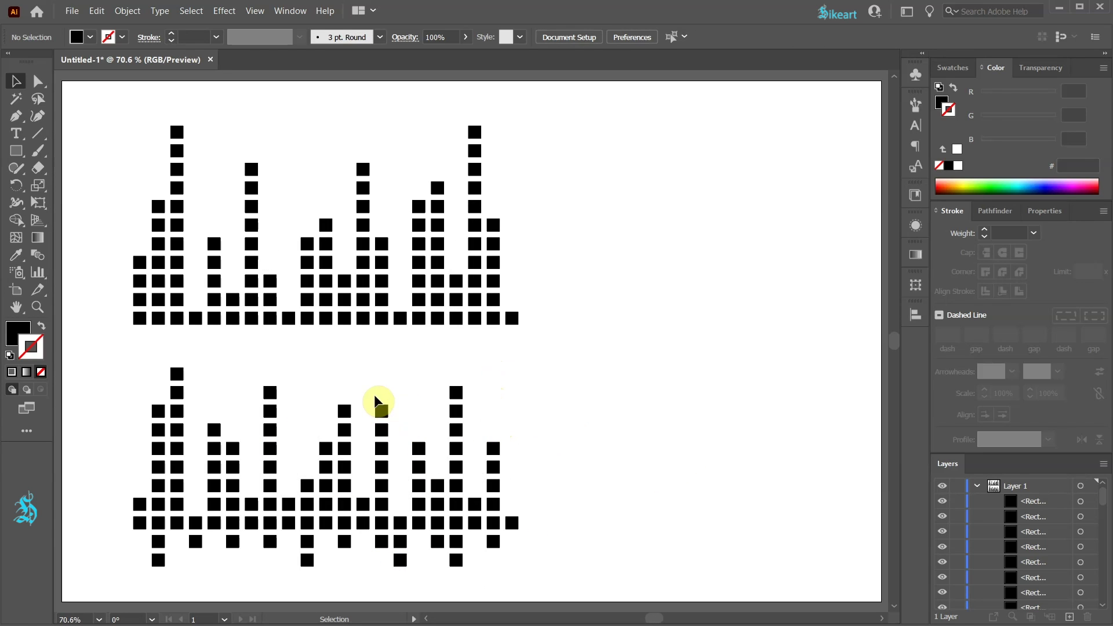
- Save the upper bar artwork as a Pattern Brush in the Brushes panel, then select the lower artwork
click(916, 105)
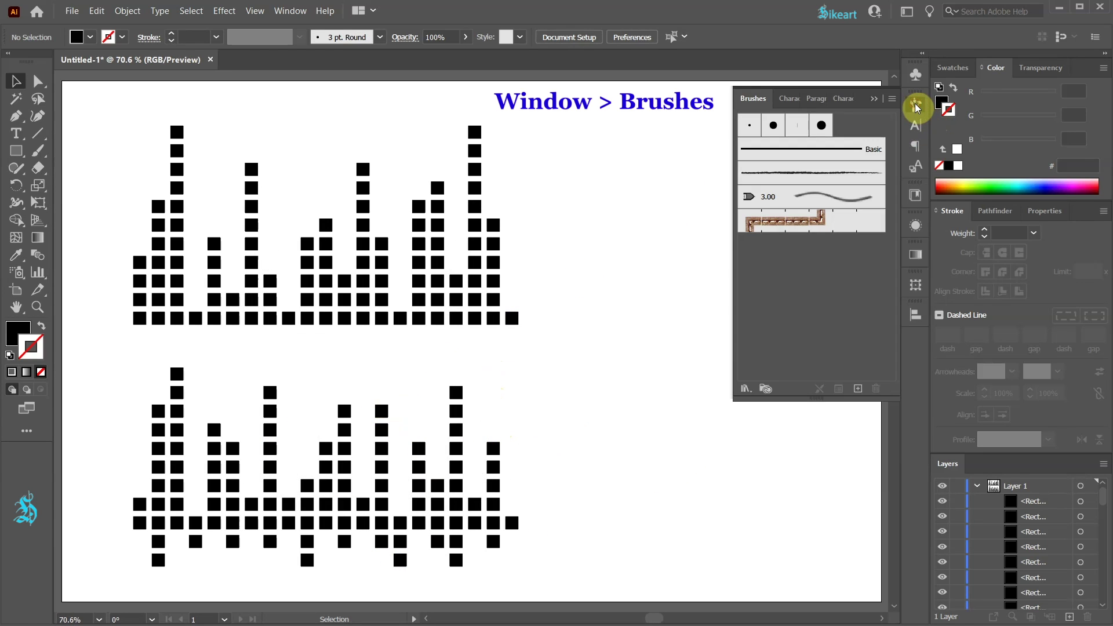
drag(90, 100, 554, 346)
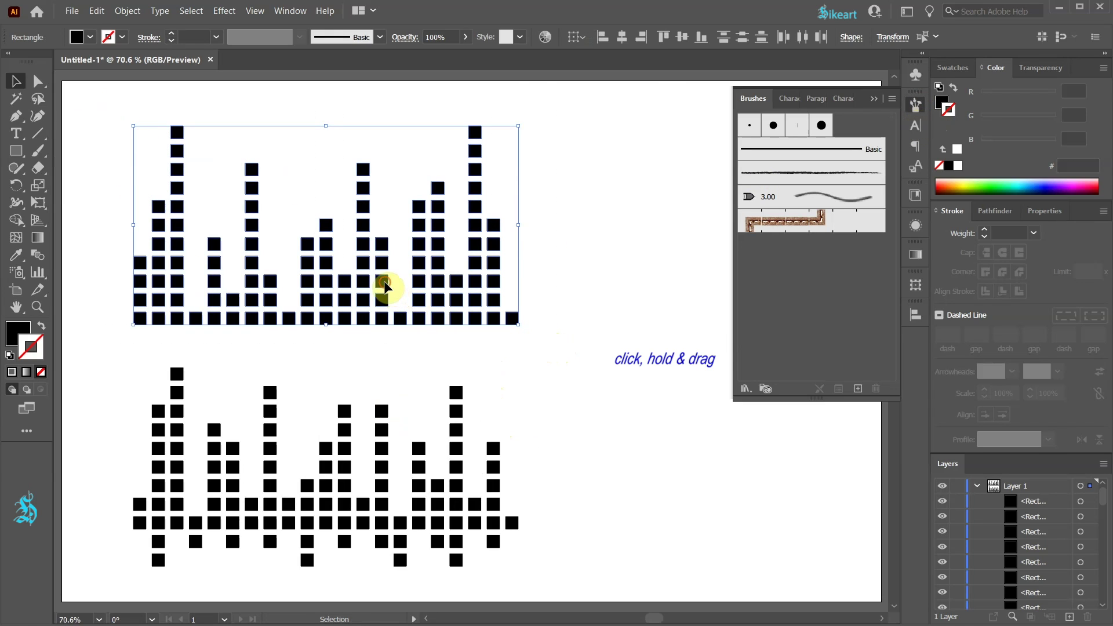
drag(384, 285, 813, 276)
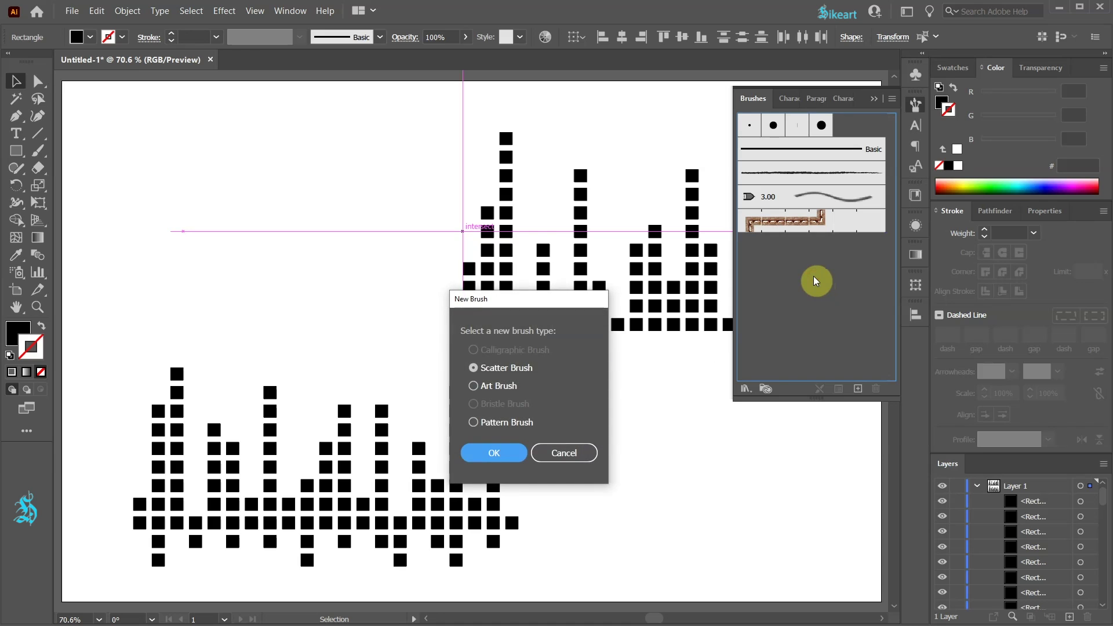
click(475, 422)
click(504, 452)
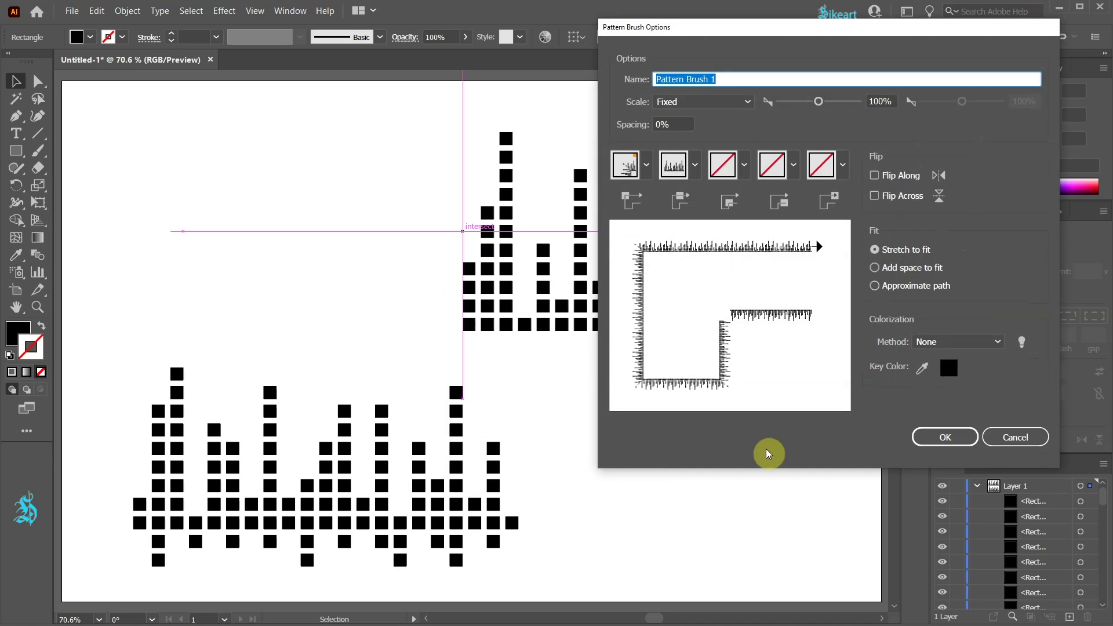
click(945, 437)
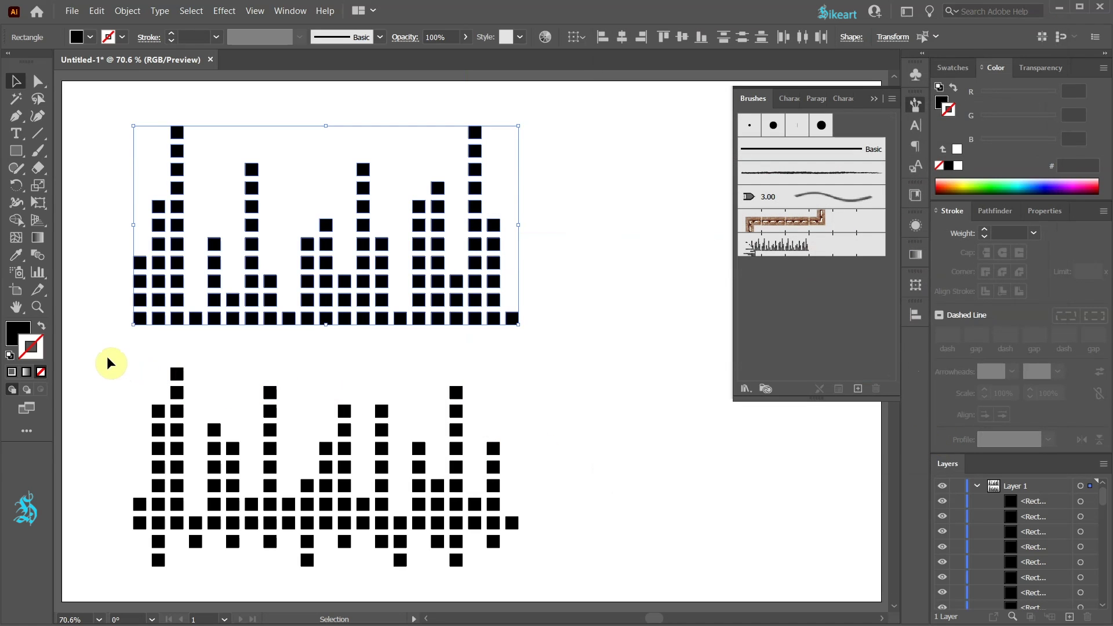
mouse_move(103, 354)
mouse_down()
mouse_move(154, 472)
mouse_move(554, 582)
mouse_up()
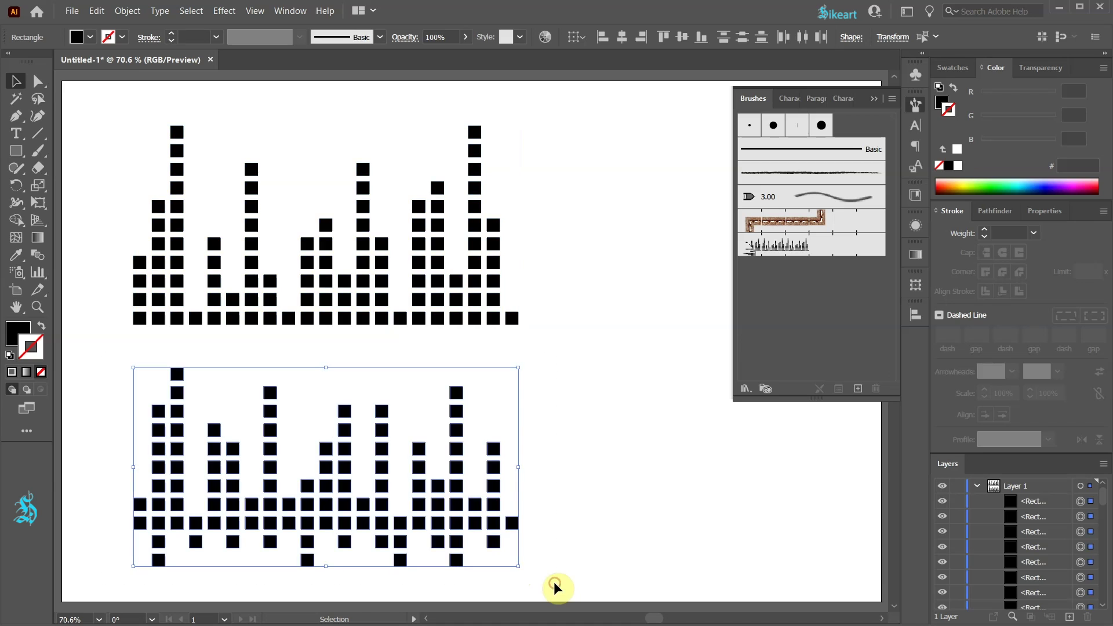
- Add the lower bar artwork to the Brushes panel as Pattern Brush 2 with default options
drag(458, 446, 750, 341)
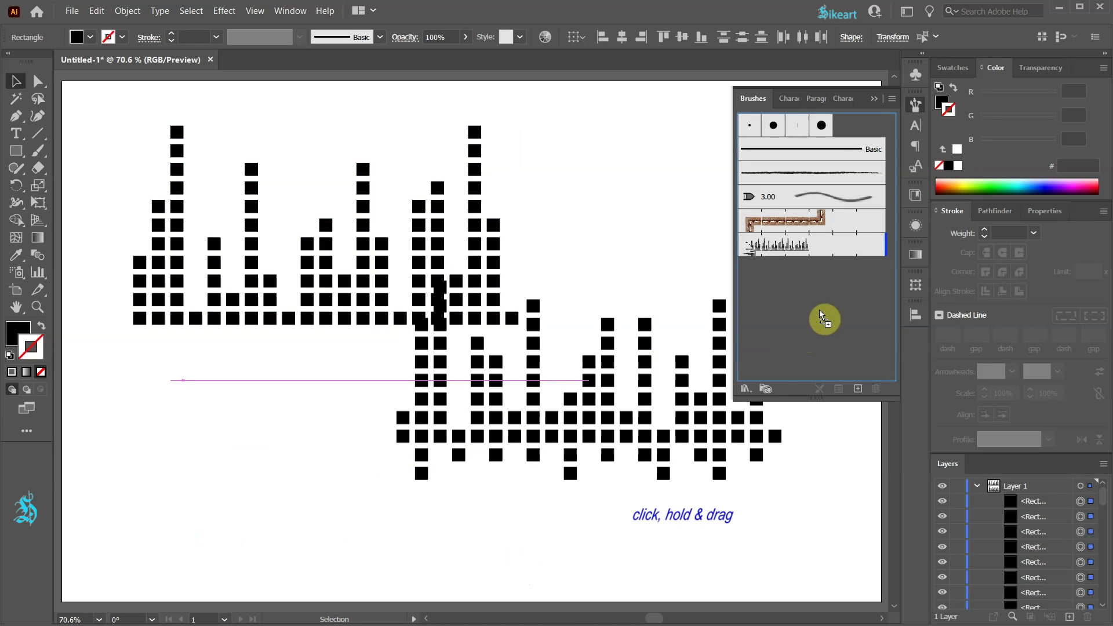
drag(820, 312, 820, 312)
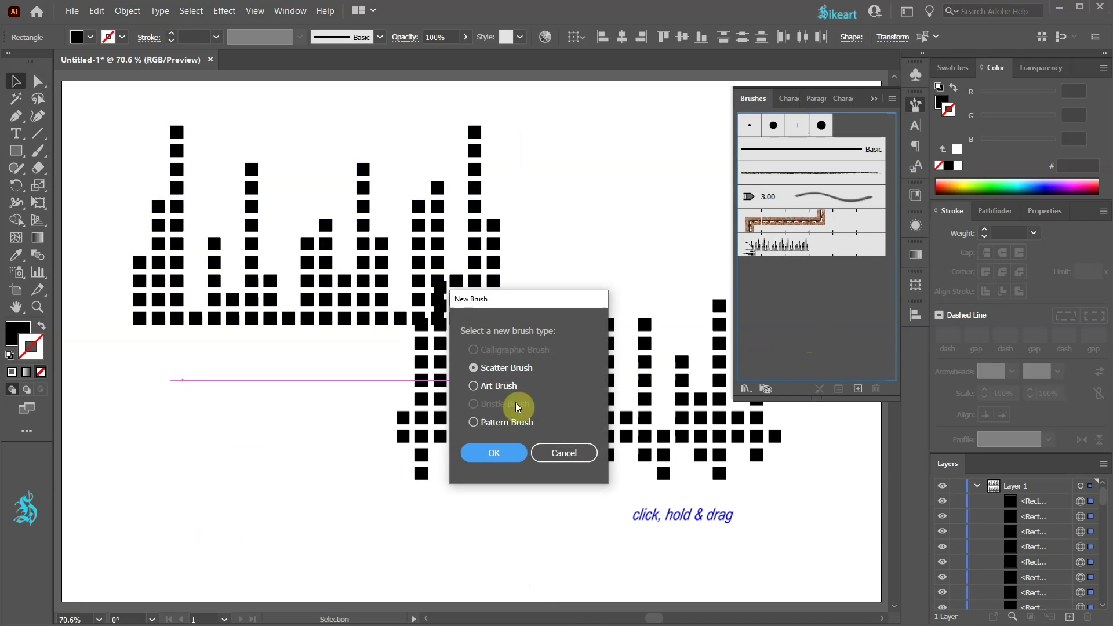
click(474, 420)
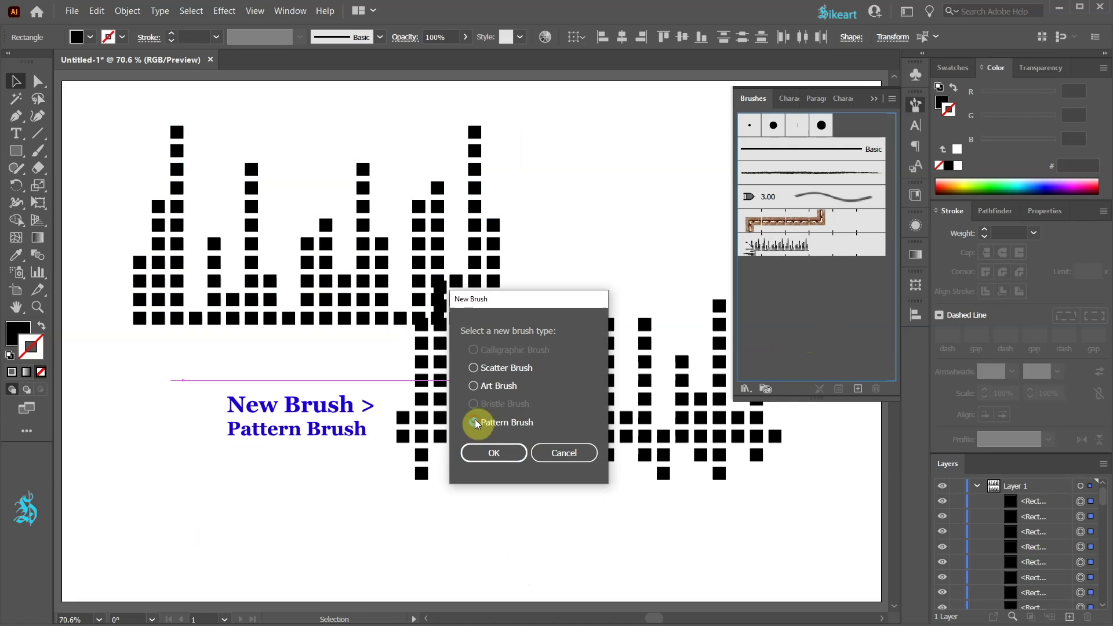
click(504, 458)
click(949, 439)
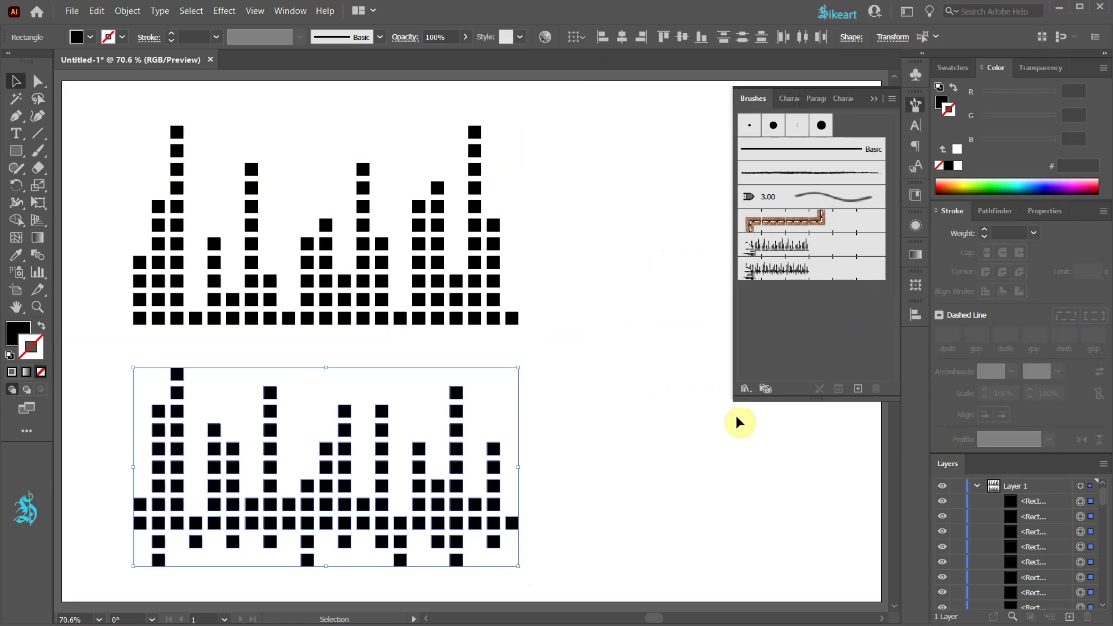
- Move both bar artworks off the artboard and fit the artboard in the window
scroll(615, 375, down, 4)
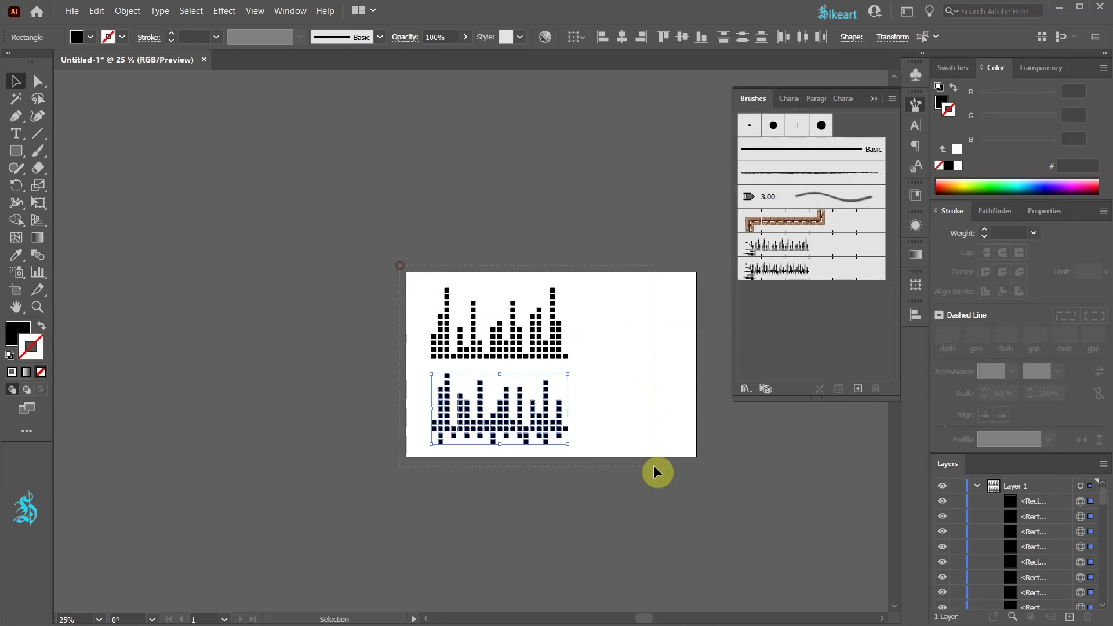
key(ctrl+a)
drag(523, 425, 289, 272)
key(ctrl+0)
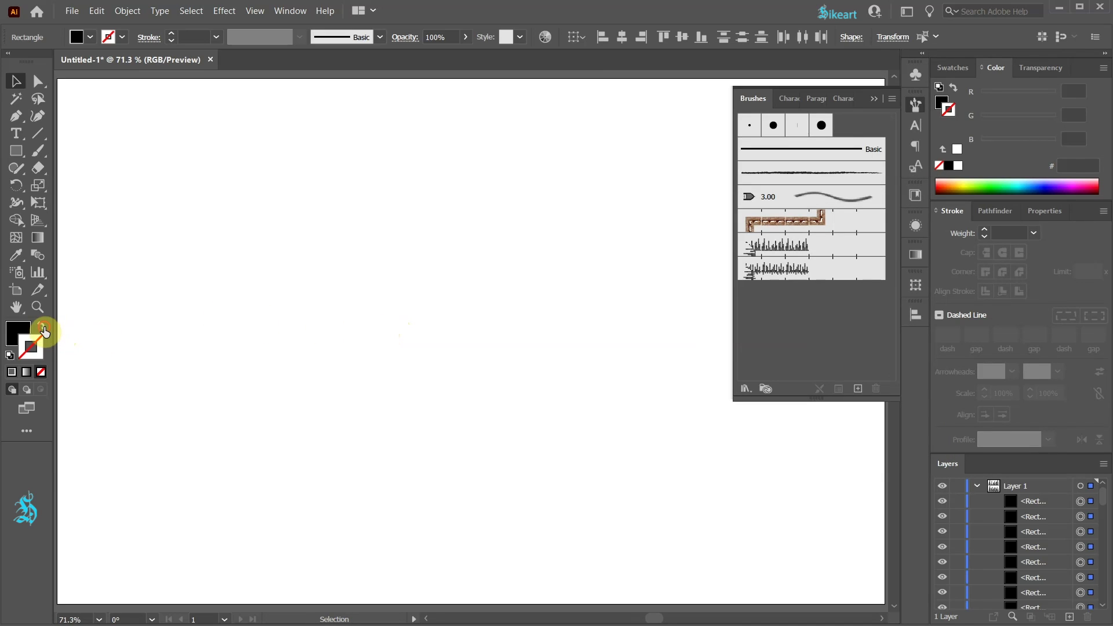
- Switch to no fill with a black stroke and draw a circle with the Ellipse tool
click(41, 325)
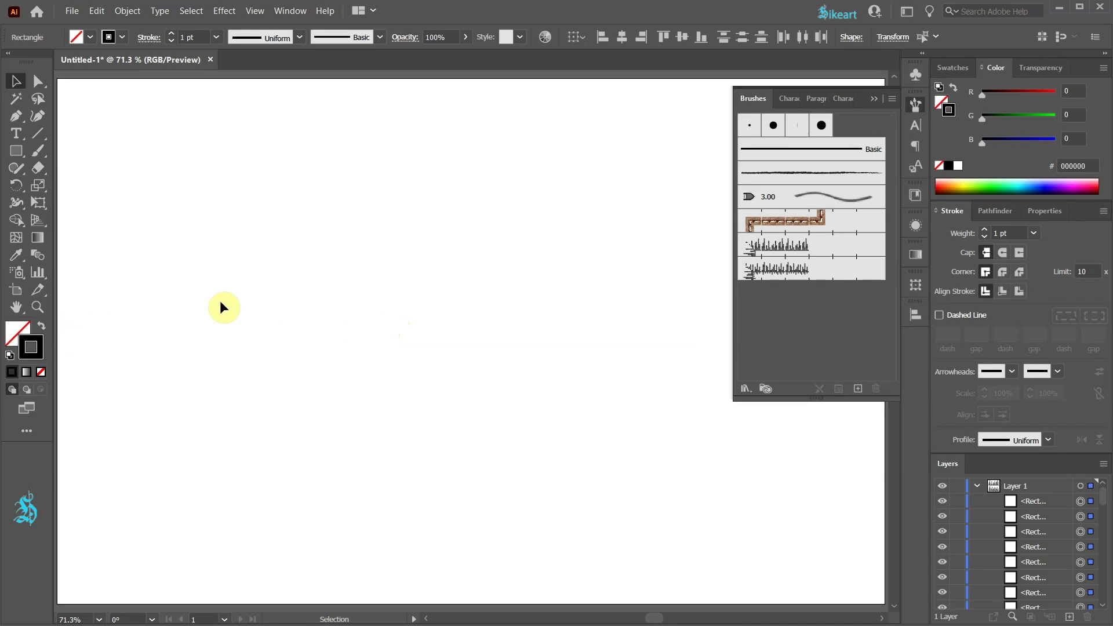
key(l)
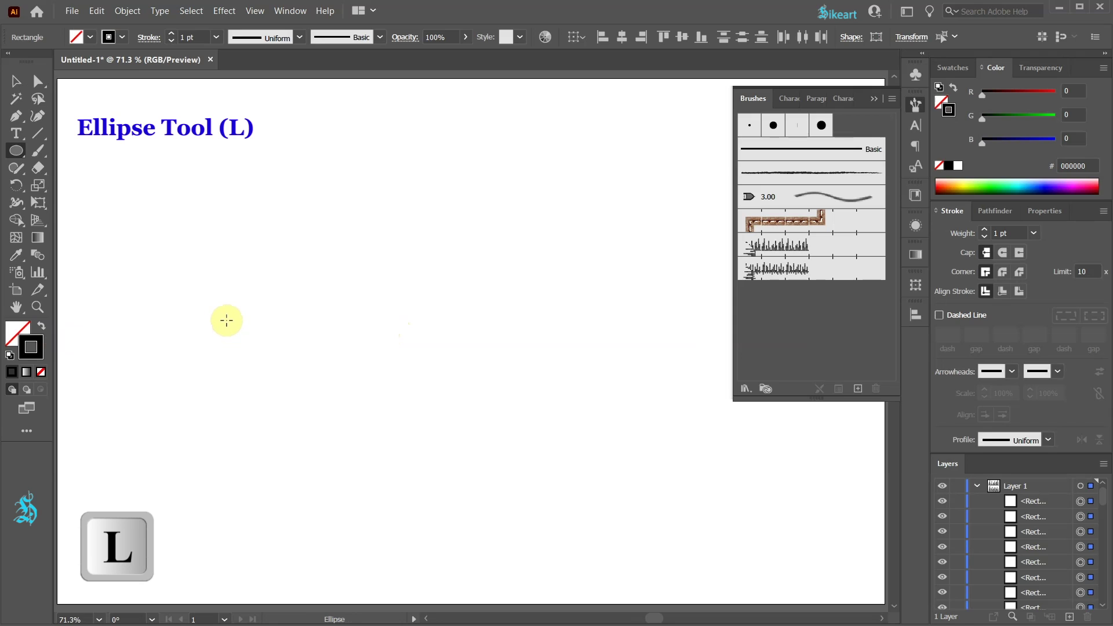
drag(286, 330, 341, 418)
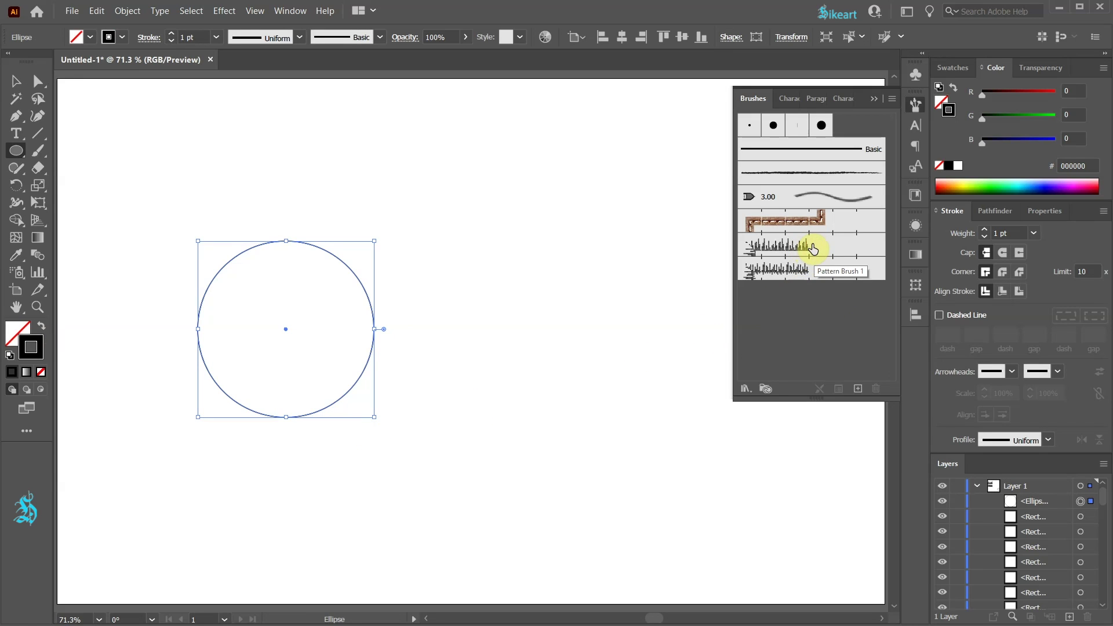
- Stroke the circle with Pattern Brush 1 and enlarge it into a radial burst of equalizer bars
click(813, 250)
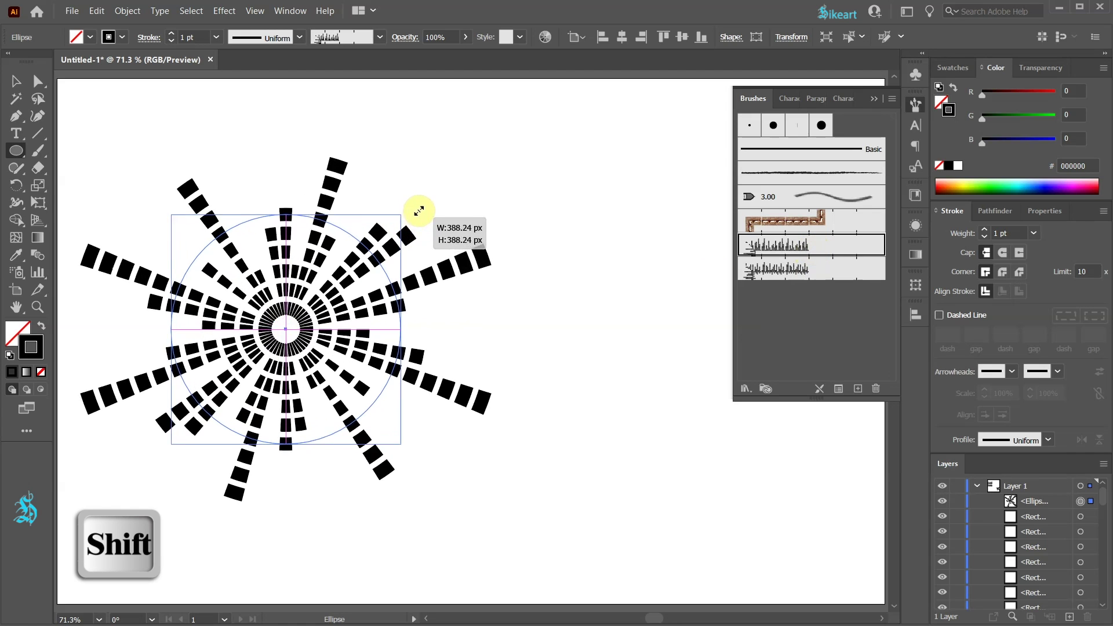
mouse_move(418, 211)
mouse_down()
mouse_move(556, 116)
mouse_move(496, 119)
mouse_up()
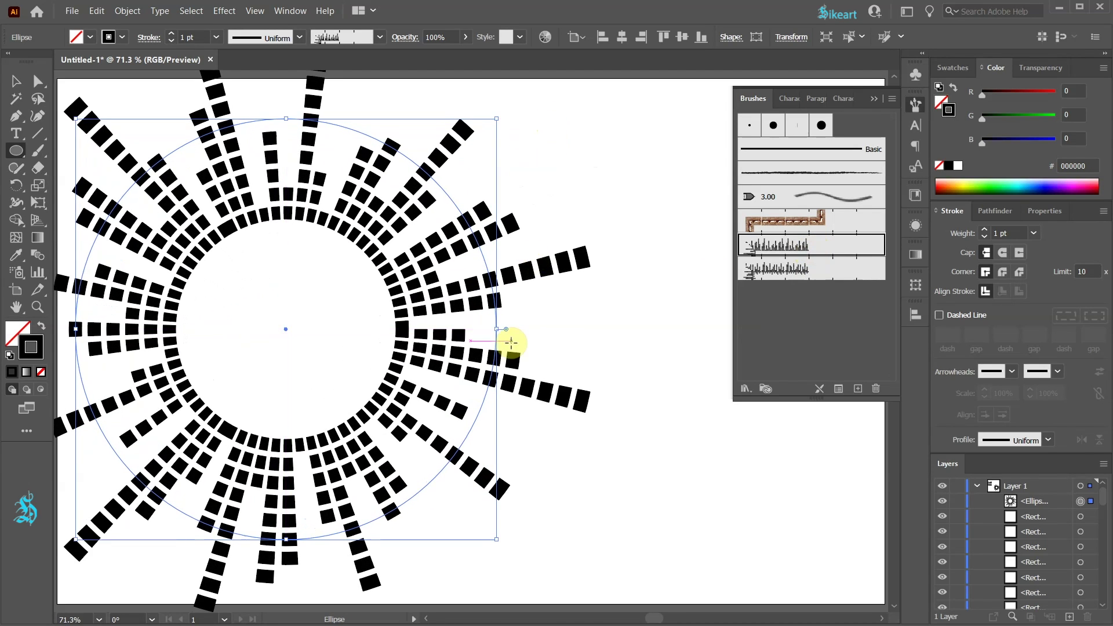
scroll(510, 343, down, 2)
scroll(508, 339, up, 3)
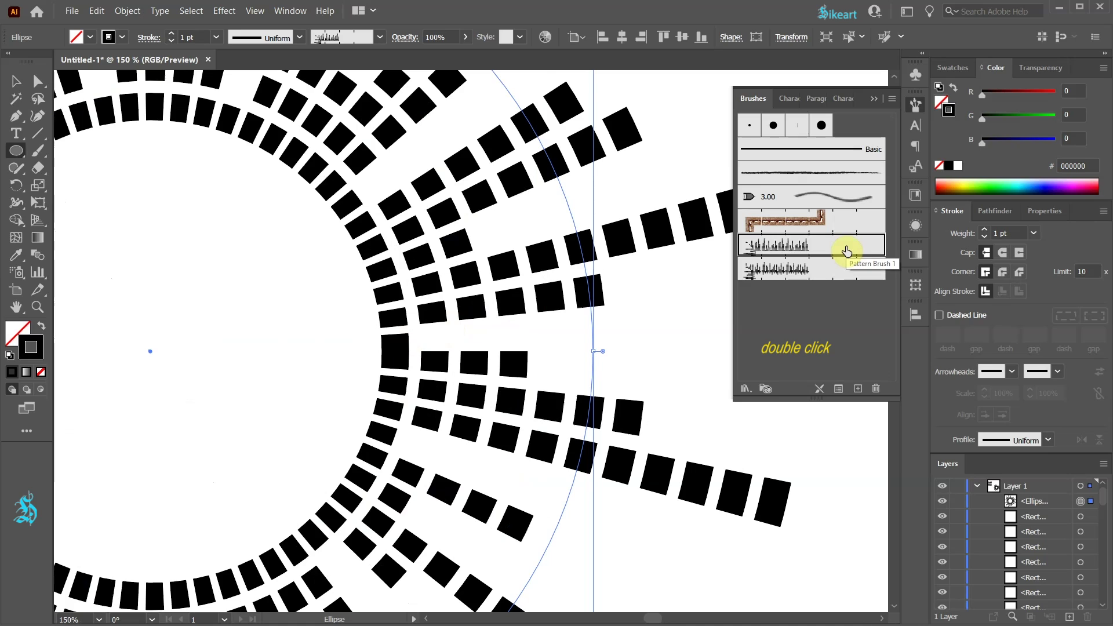
- Set Pattern Brush 1 to add space to fit, 111% scale and Tints, and apply it to existing strokes
double_click(847, 250)
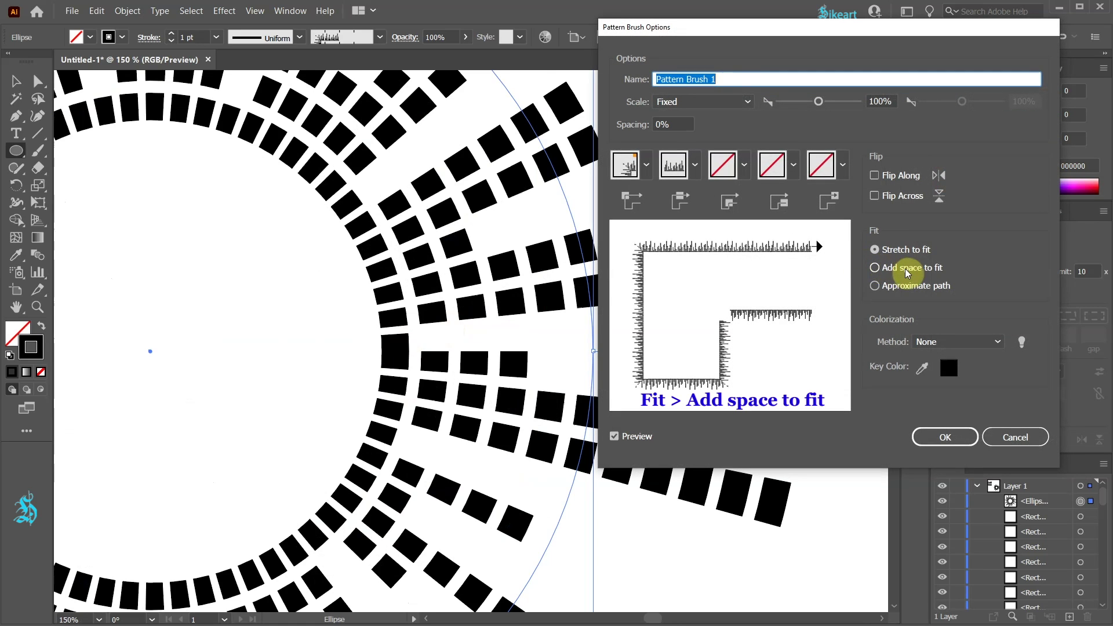
click(876, 268)
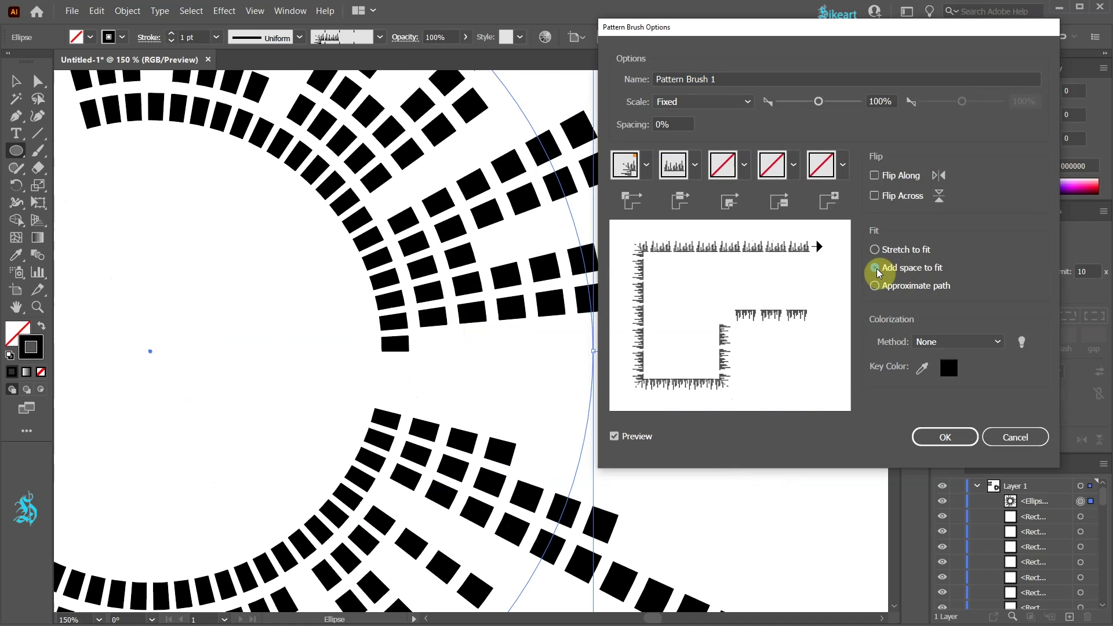
double_click(878, 102)
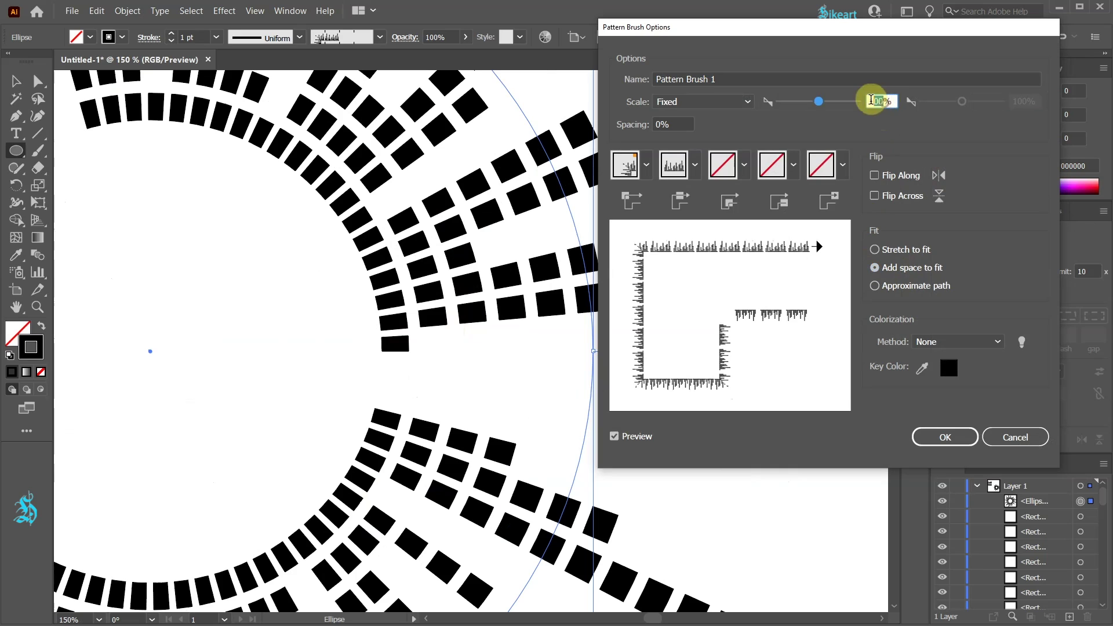
key(Down)
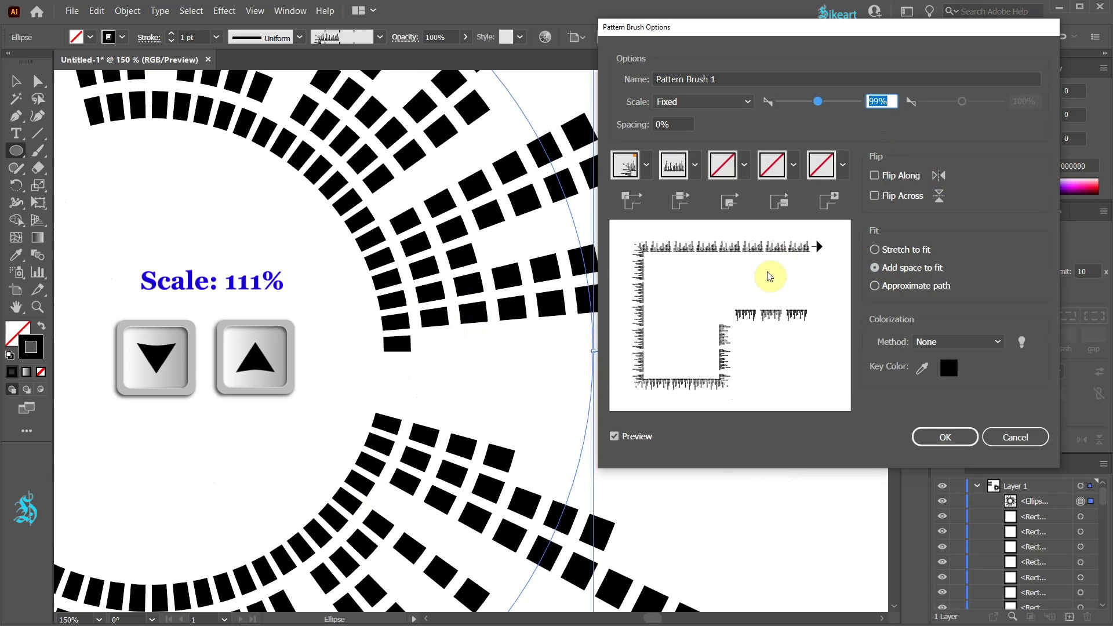
key(Up)
key(Up)
key(Up)
key(Up)
key(Up)
key(Up)
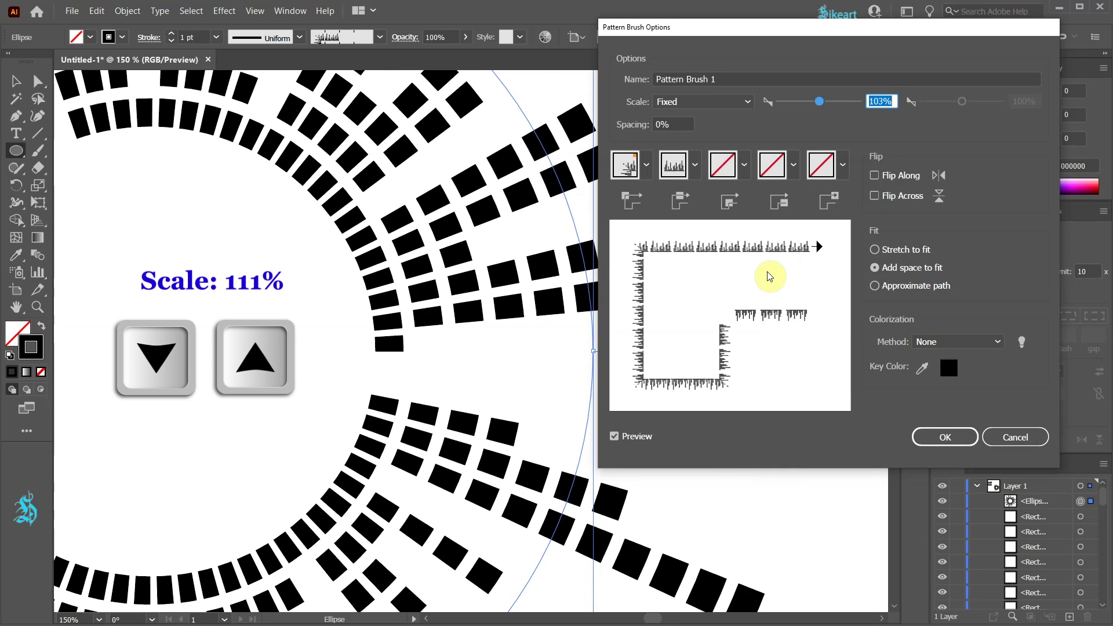
key(Up)
key(Up)
key(Up)
key(Up)
key(Up)
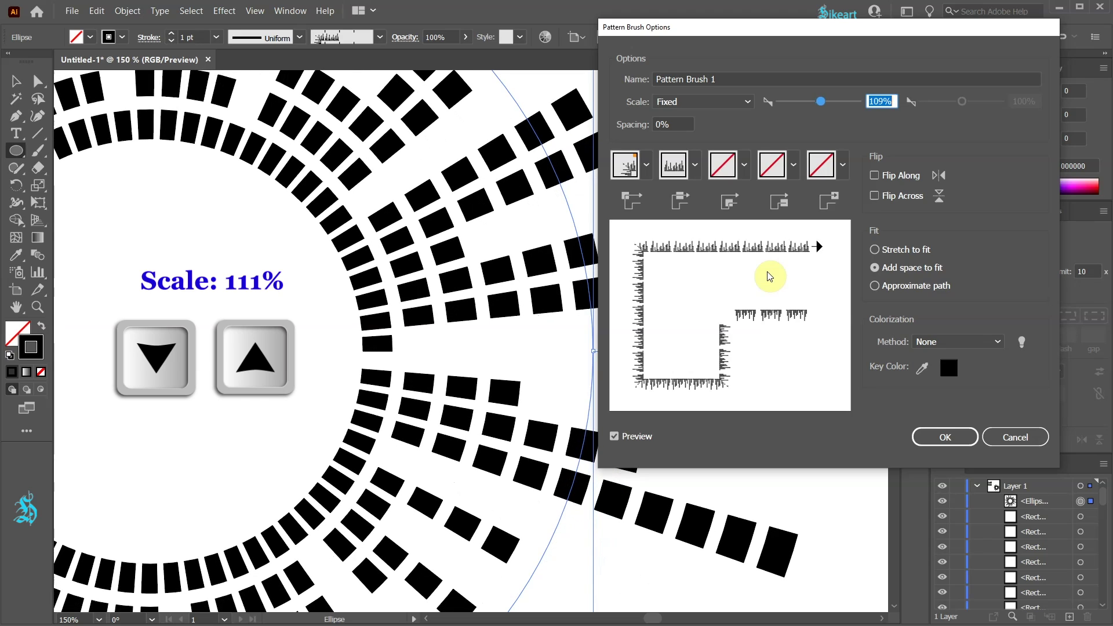
key(Up)
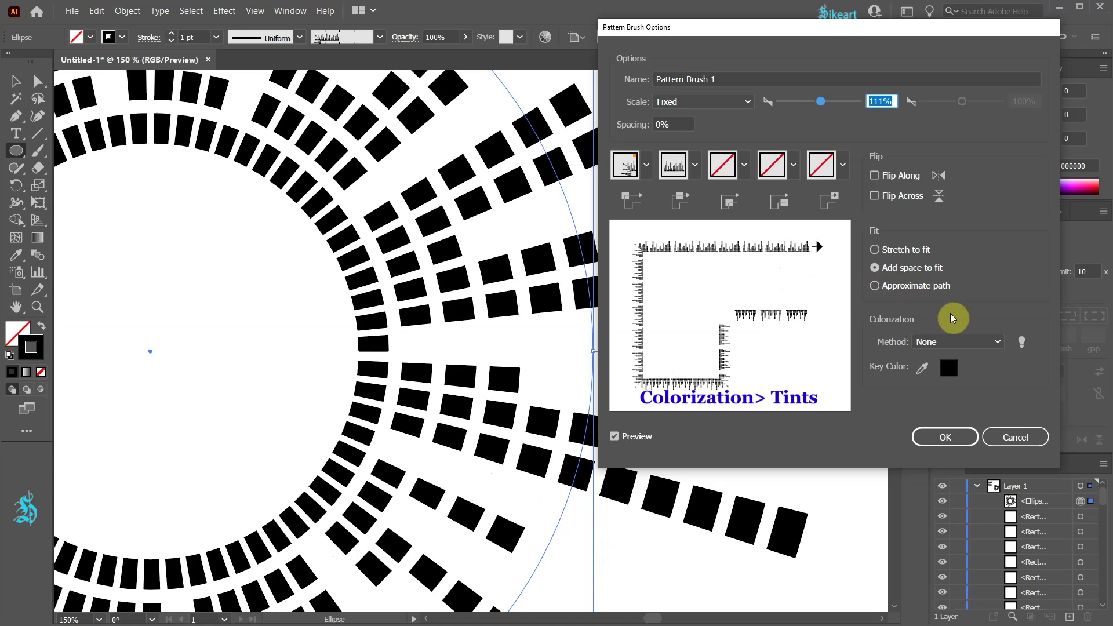
click(995, 346)
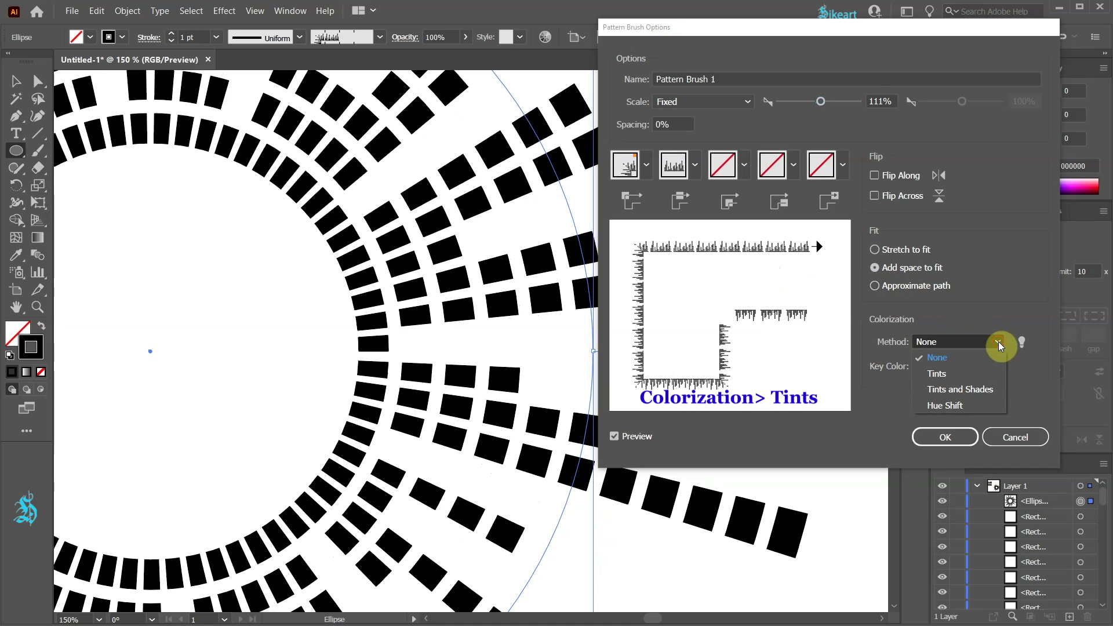
click(955, 375)
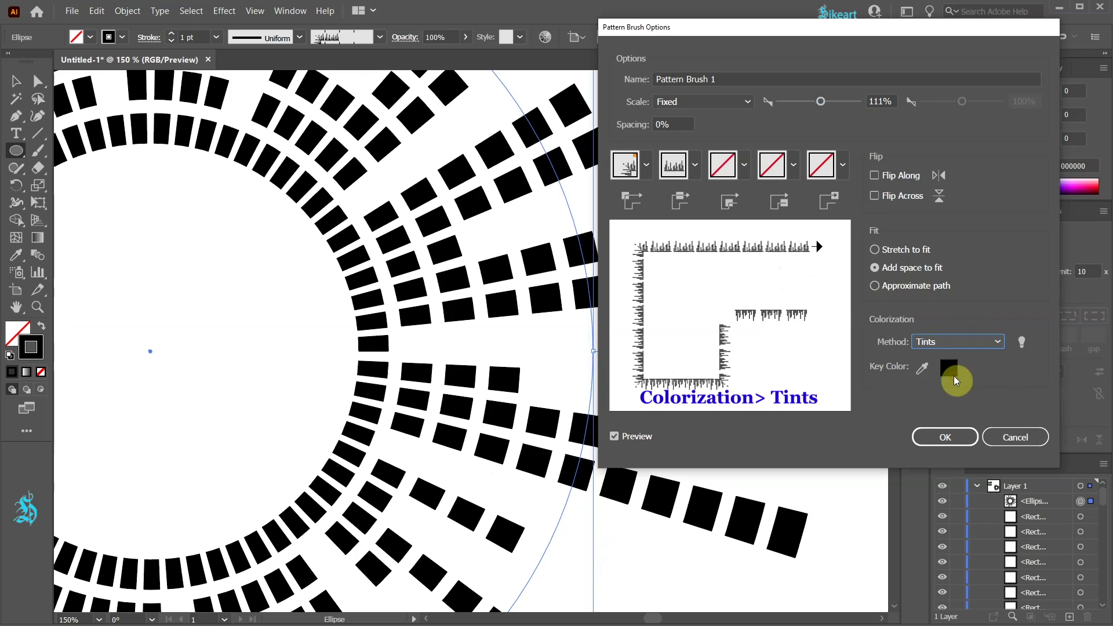
click(967, 438)
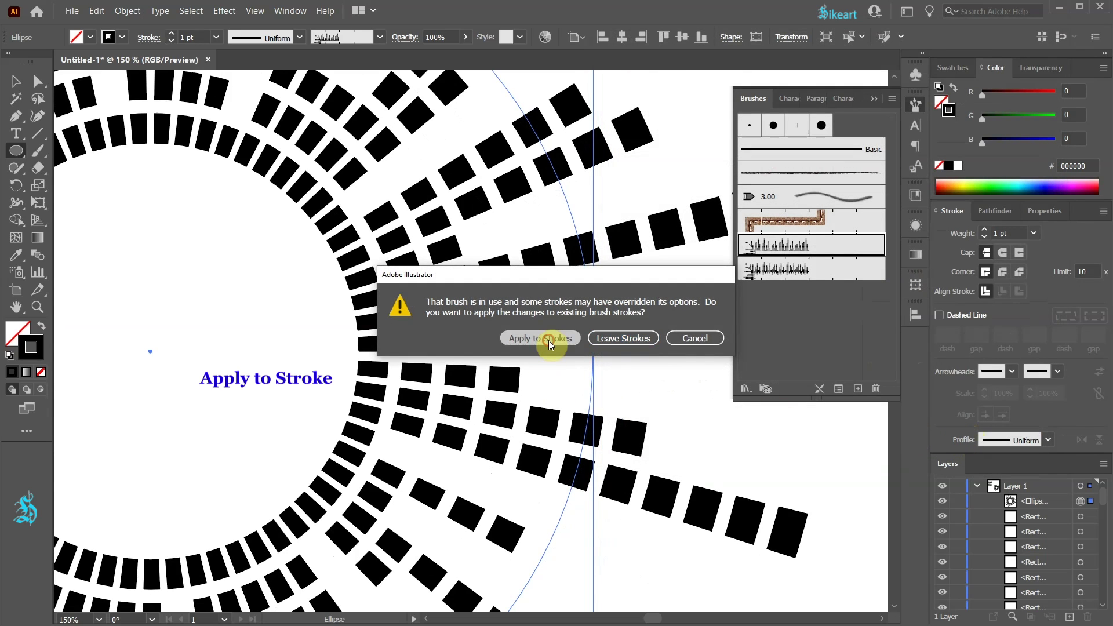
click(545, 338)
- Expand the brushed ring's appearance into shapes and scale the group down proportionally
scroll(514, 347, down, 3)
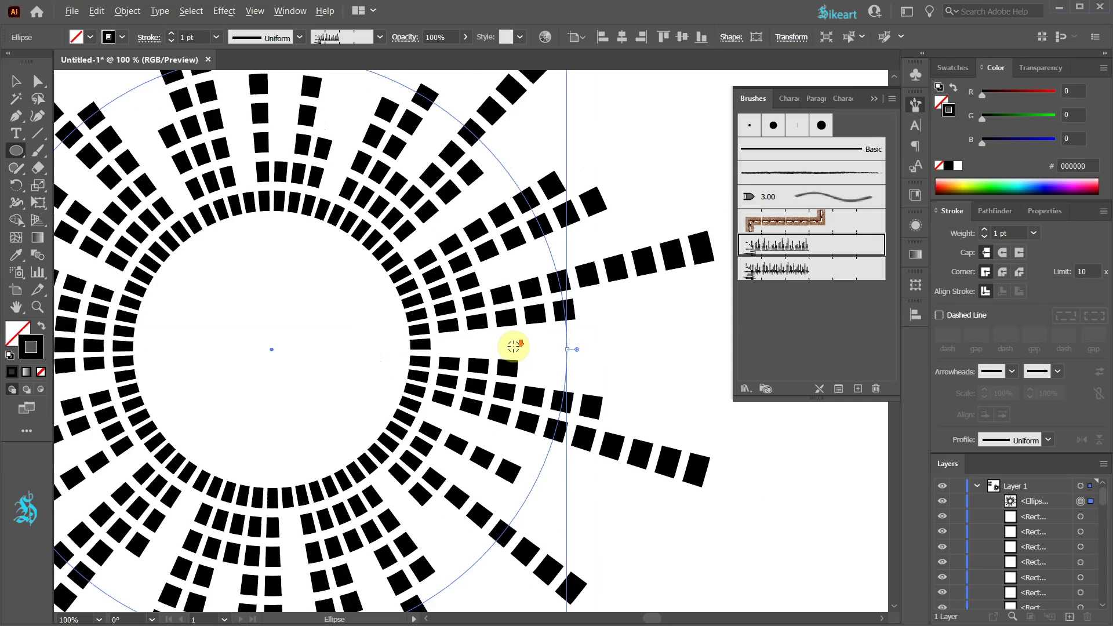
scroll(514, 346, down, 1)
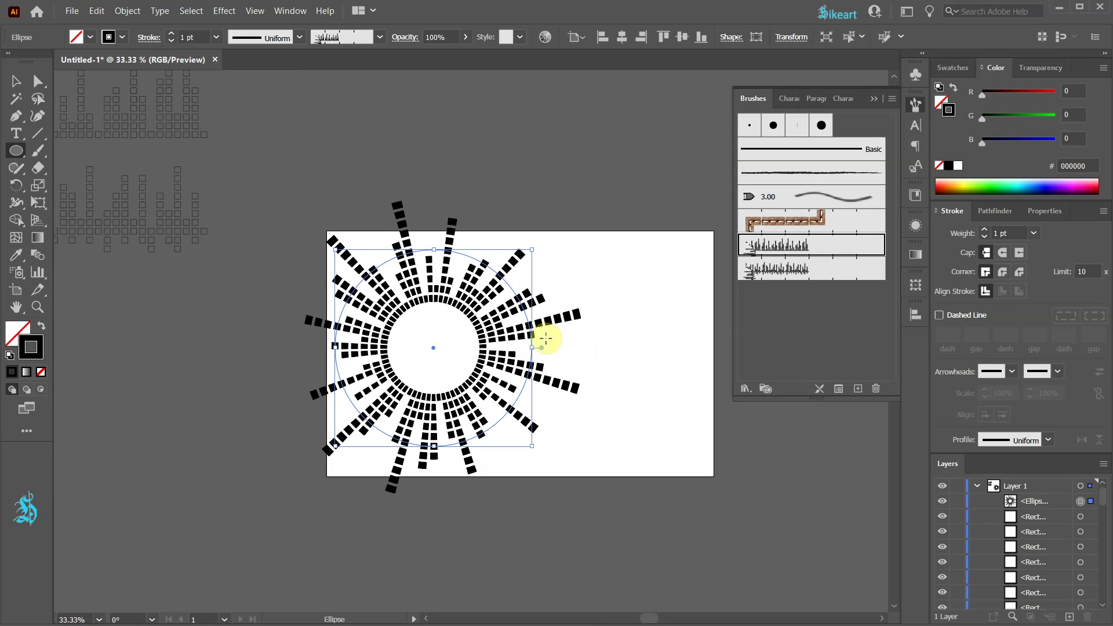
click(127, 11)
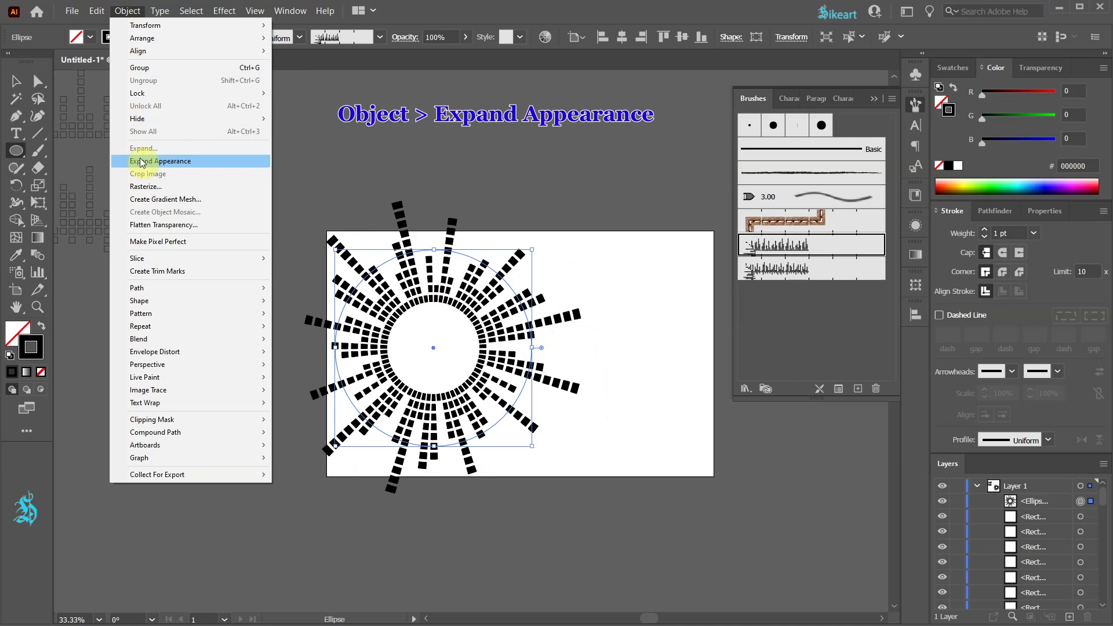
click(201, 164)
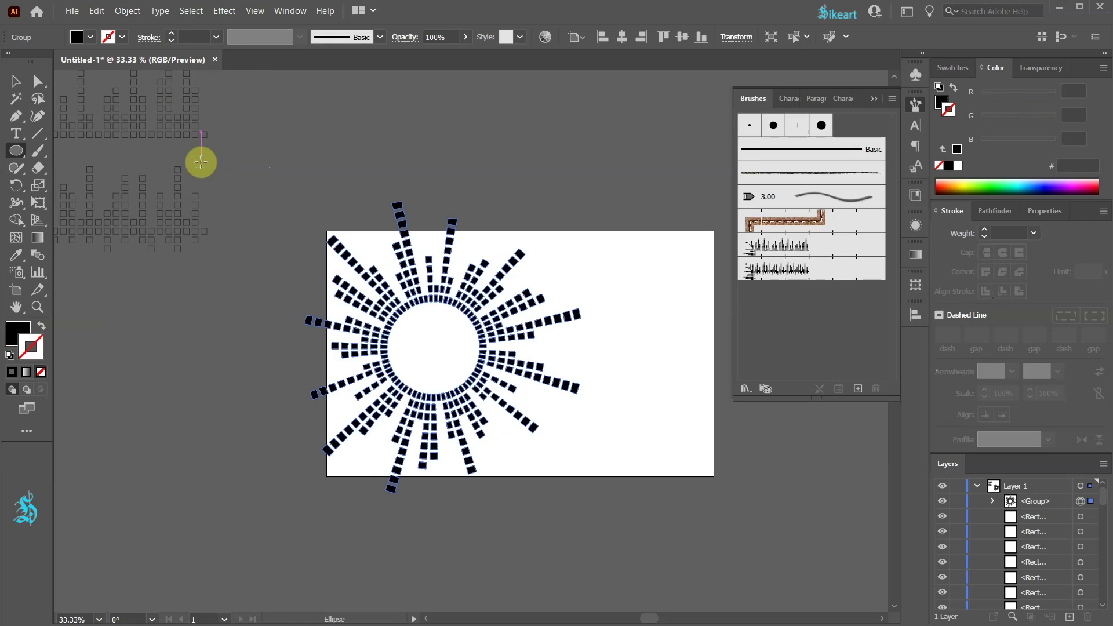
key(v)
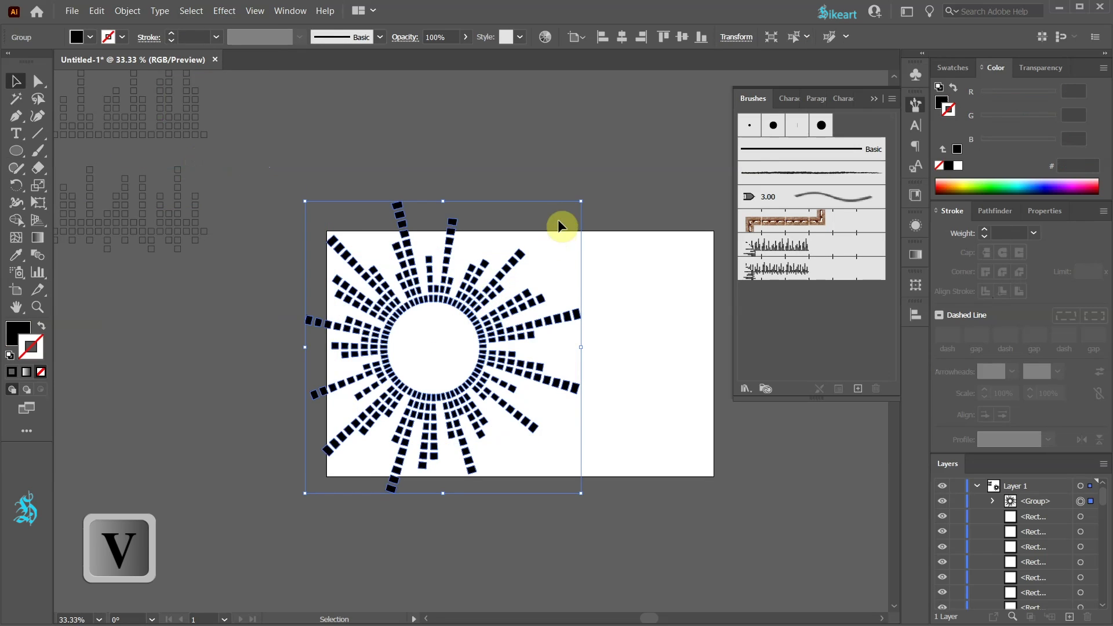
drag(582, 200, 529, 231)
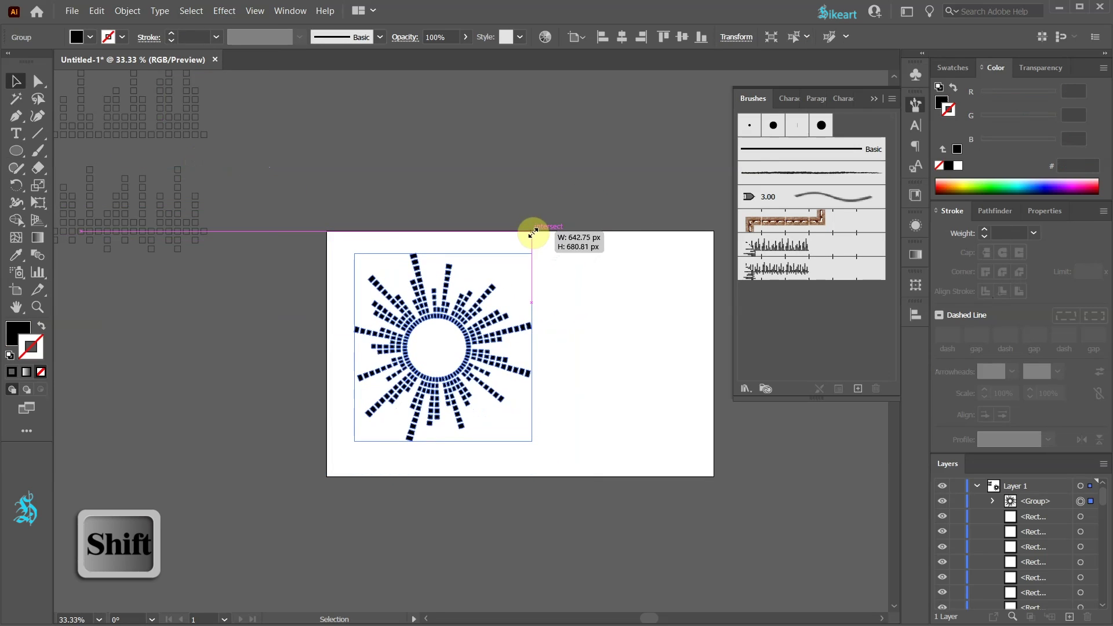
drag(525, 348, 530, 355)
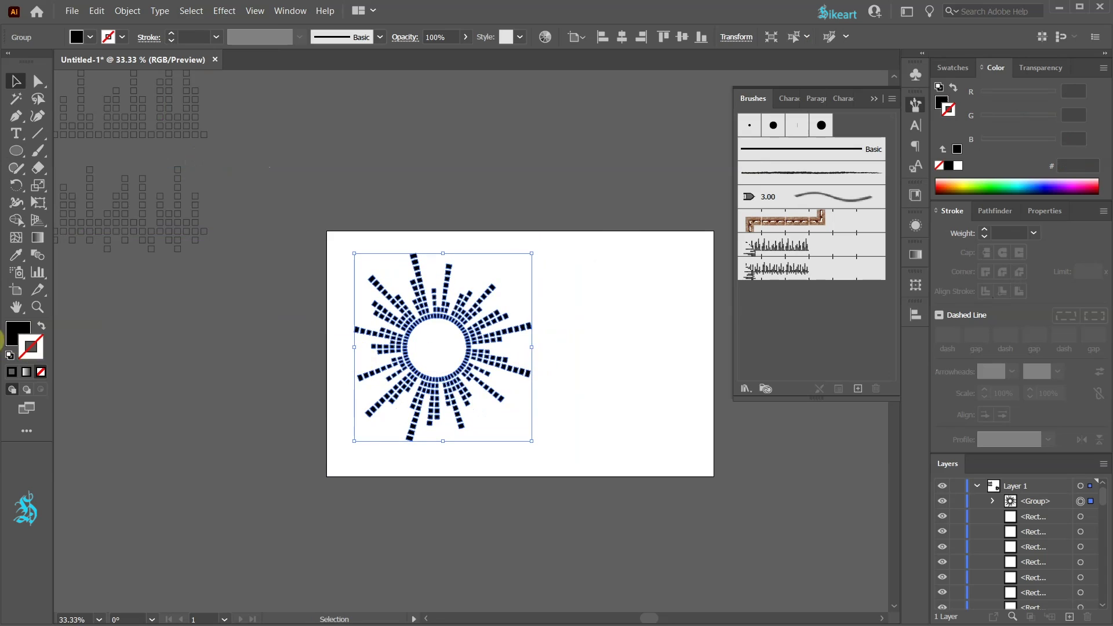
- Fill the expanded ring with navy 0A007F and deselect it
click(20, 333)
scroll(398, 365, up, 3)
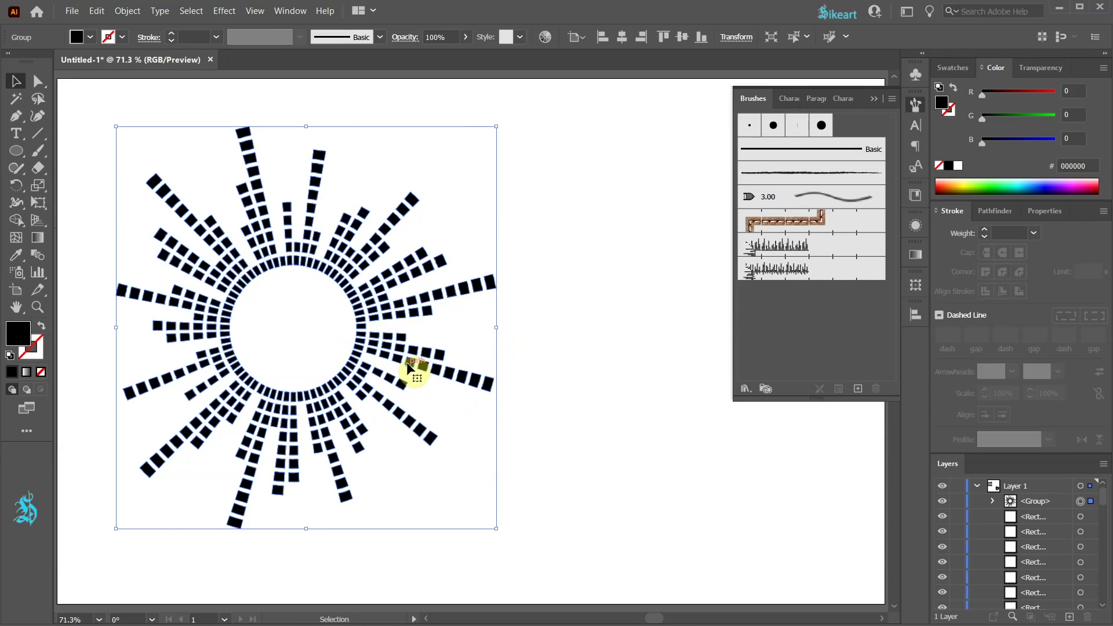
click(1046, 188)
scroll(224, 320, down, 4)
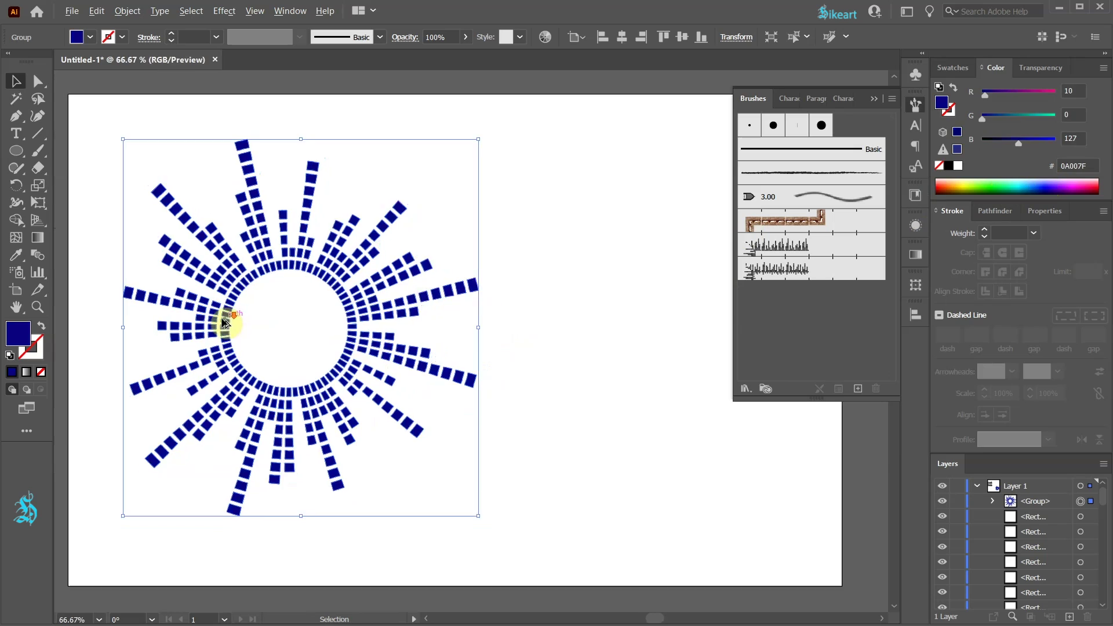
scroll(453, 379, up, 3)
click(462, 361)
key(l)
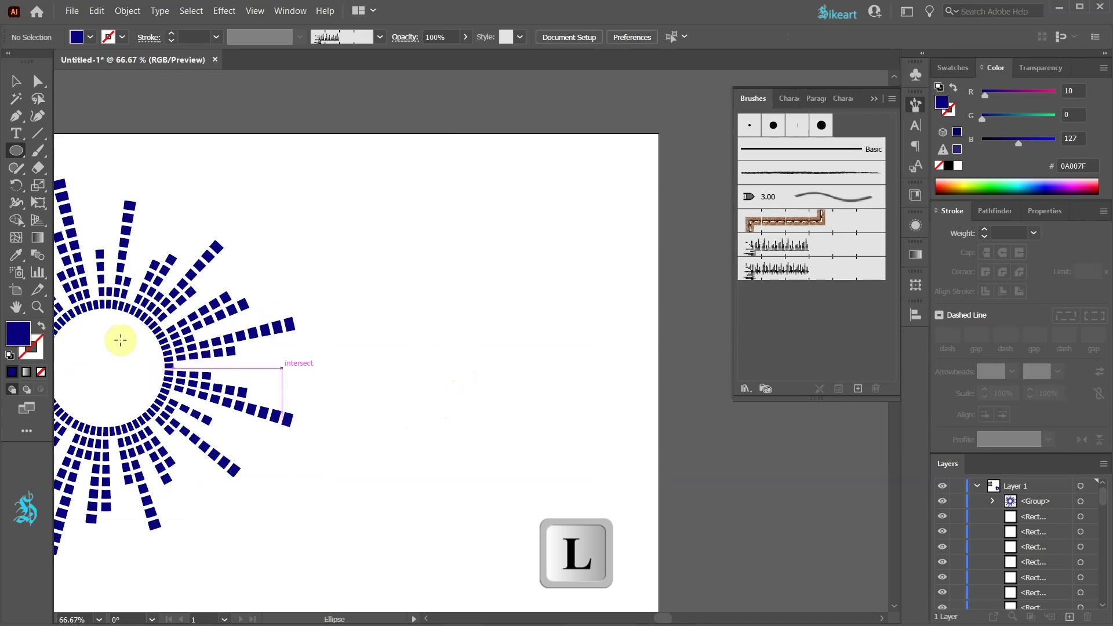
- Draw a navy-stroked circle right of the first ring, apply Pattern Brush 2, and enlarge it
click(40, 325)
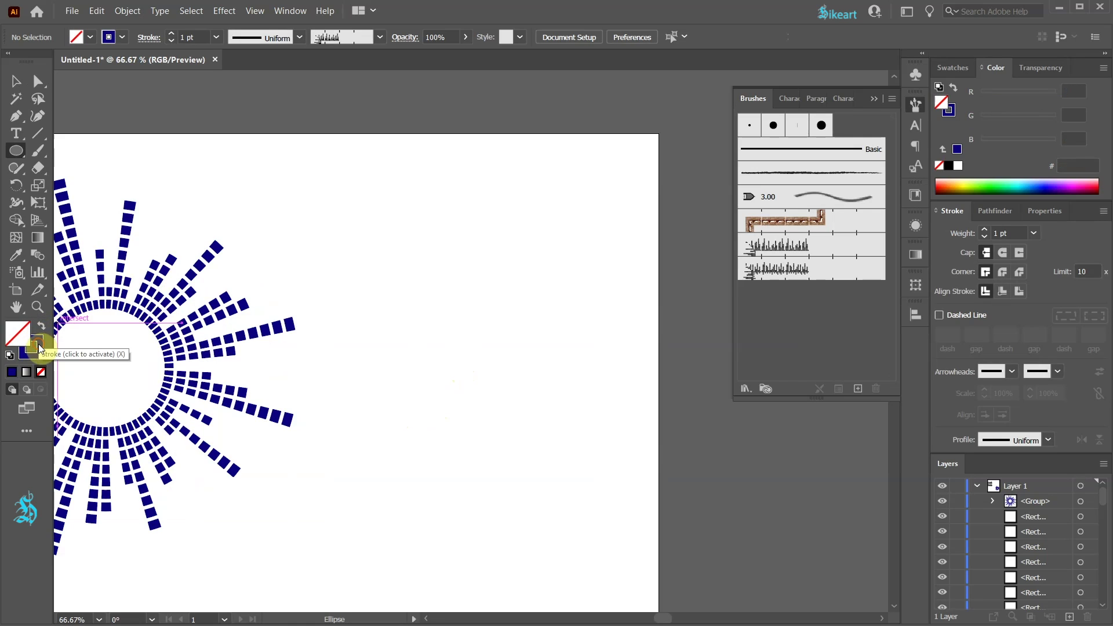
drag(524, 359, 576, 428)
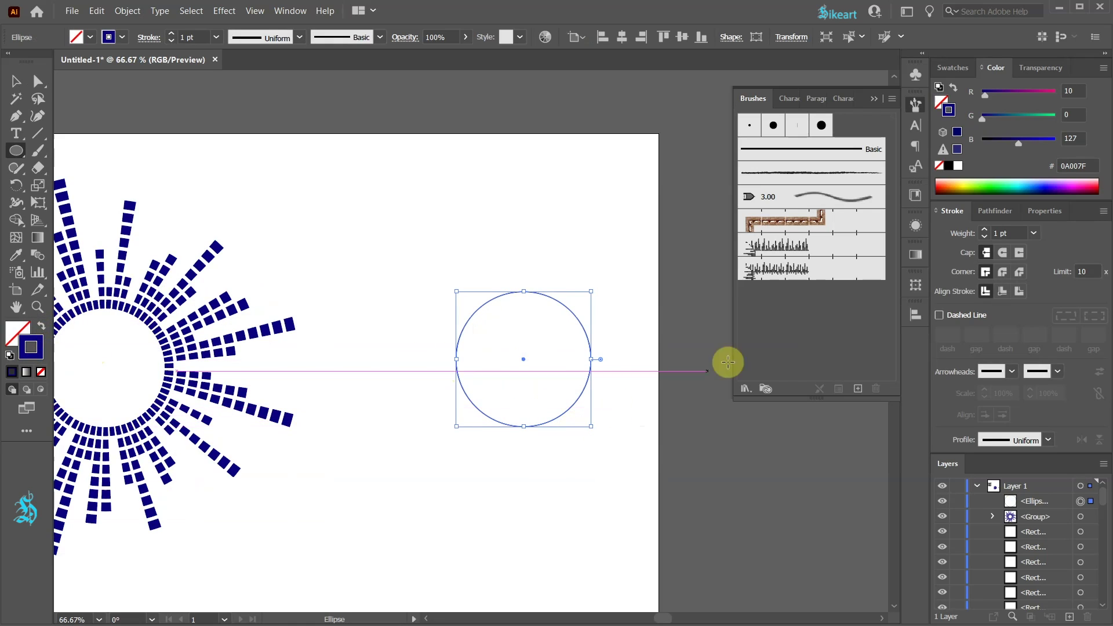
click(823, 275)
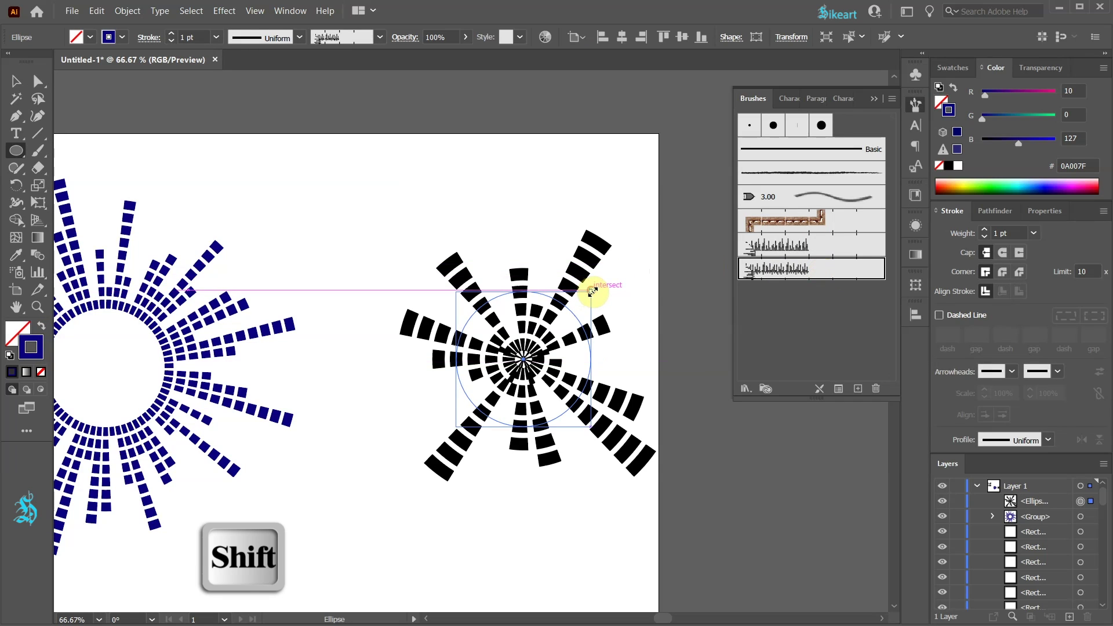
mouse_move(597, 289)
mouse_down()
mouse_move(688, 194)
mouse_move(740, 162)
mouse_up()
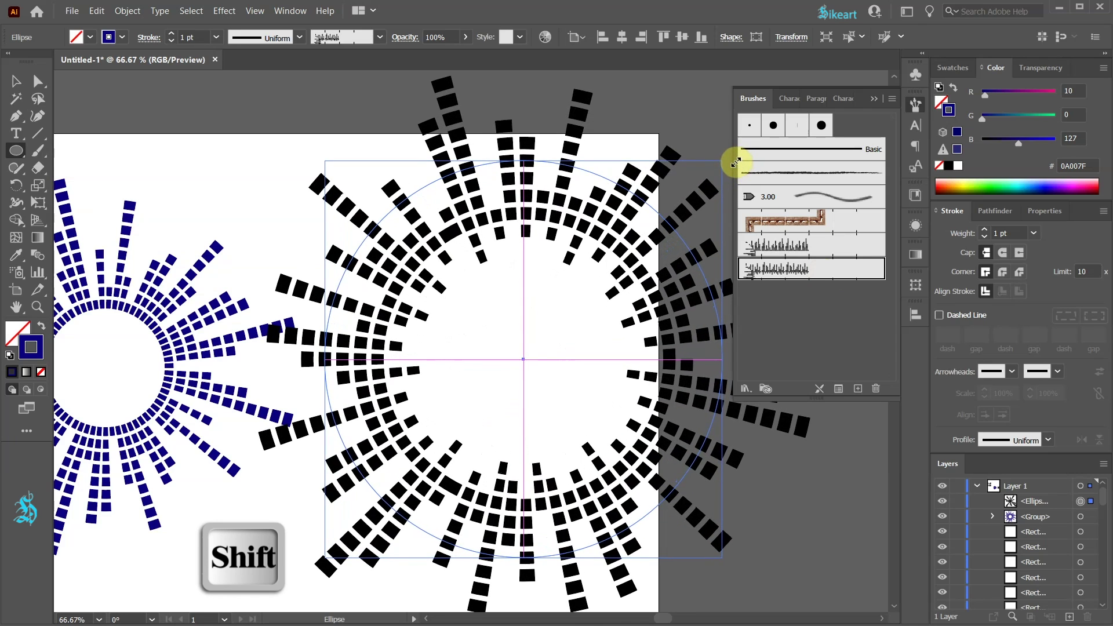
scroll(517, 350, up, 2)
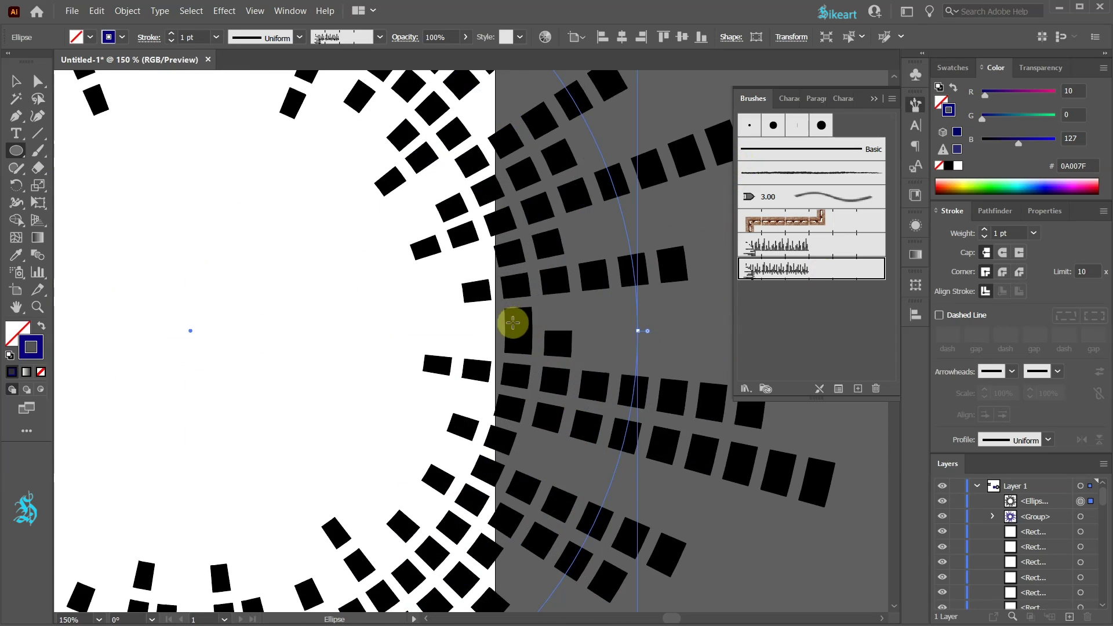
- Set Pattern Brush 2 to add space to fit, 112% scale and Tints, and apply it to existing strokes
double_click(841, 269)
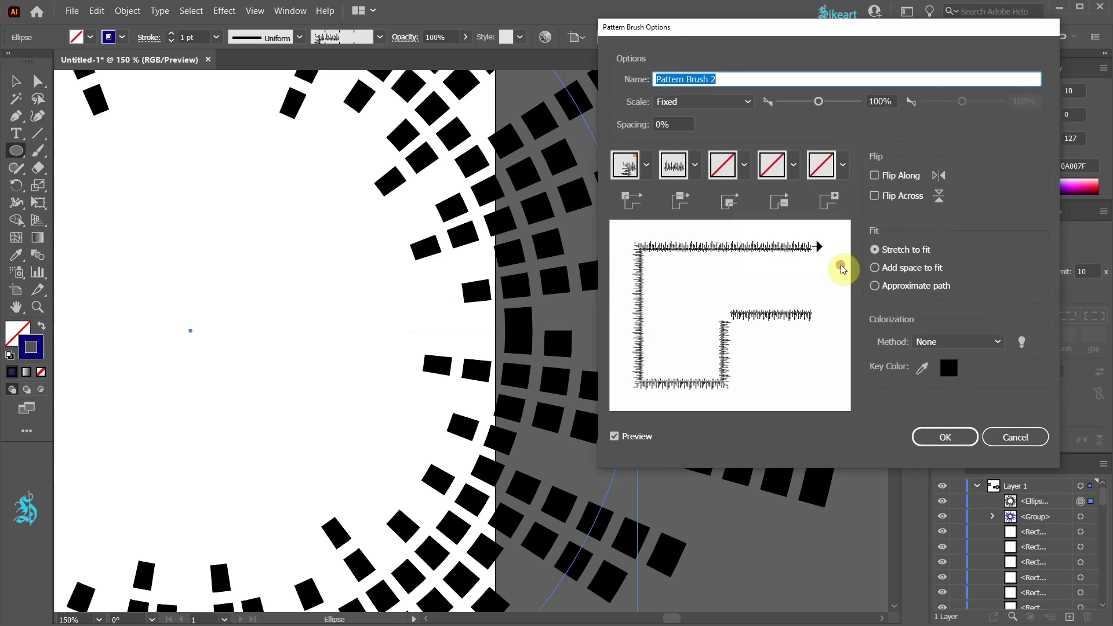
click(876, 268)
click(887, 102)
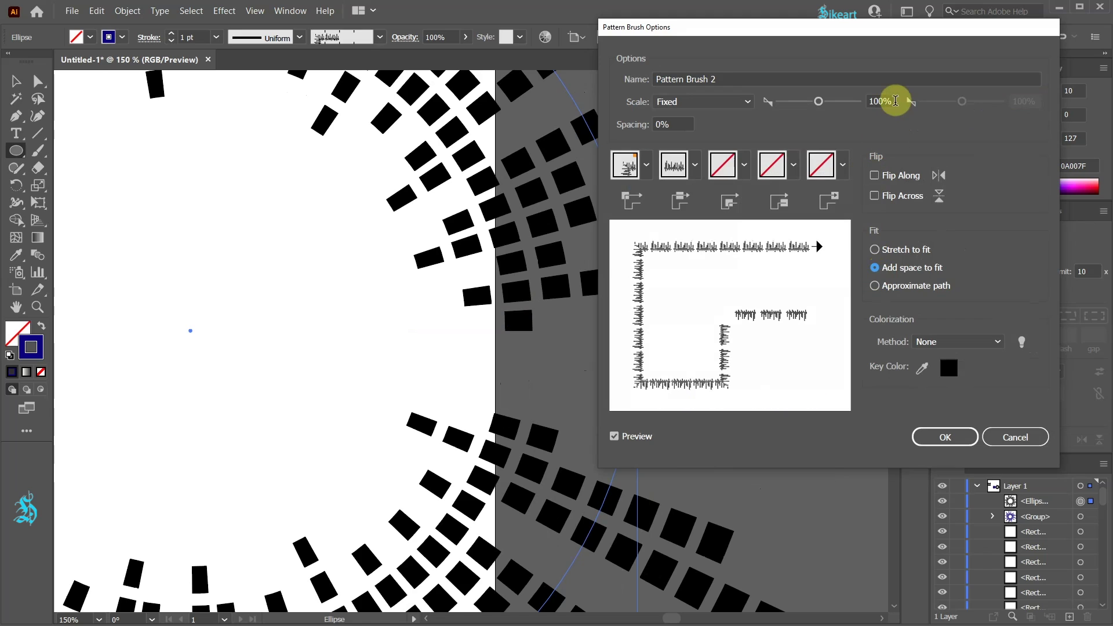
key(Up)
key(Up)
key(Up)
key(Up)
key(Up)
key(Up)
key(Up)
key(Up)
key(Up)
key(Up)
key(Up)
key(Up)
click(998, 341)
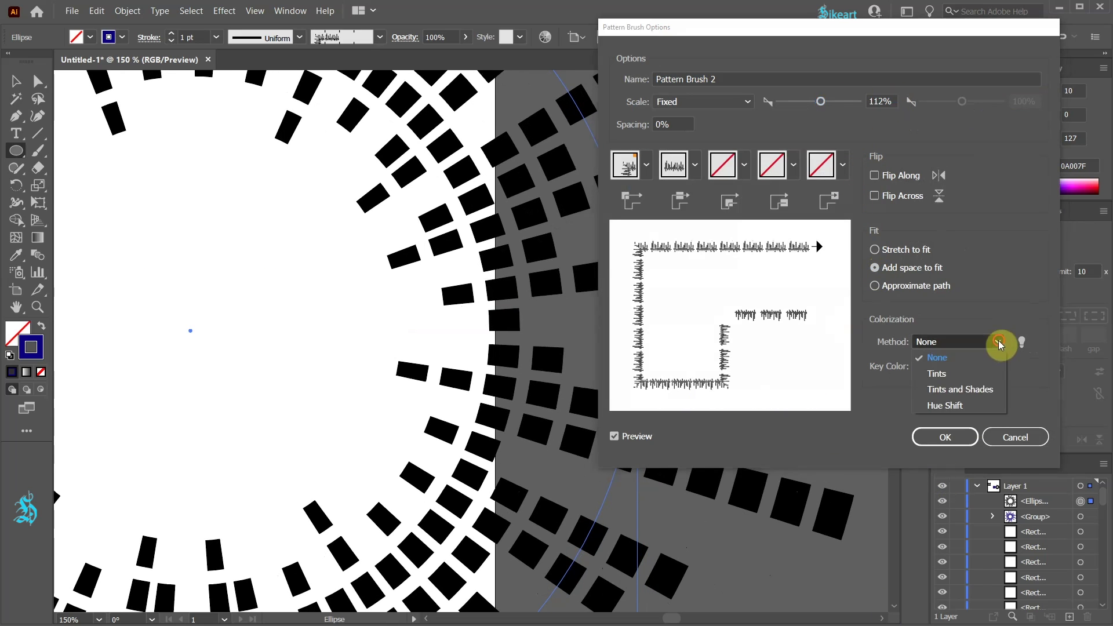
click(958, 376)
click(942, 437)
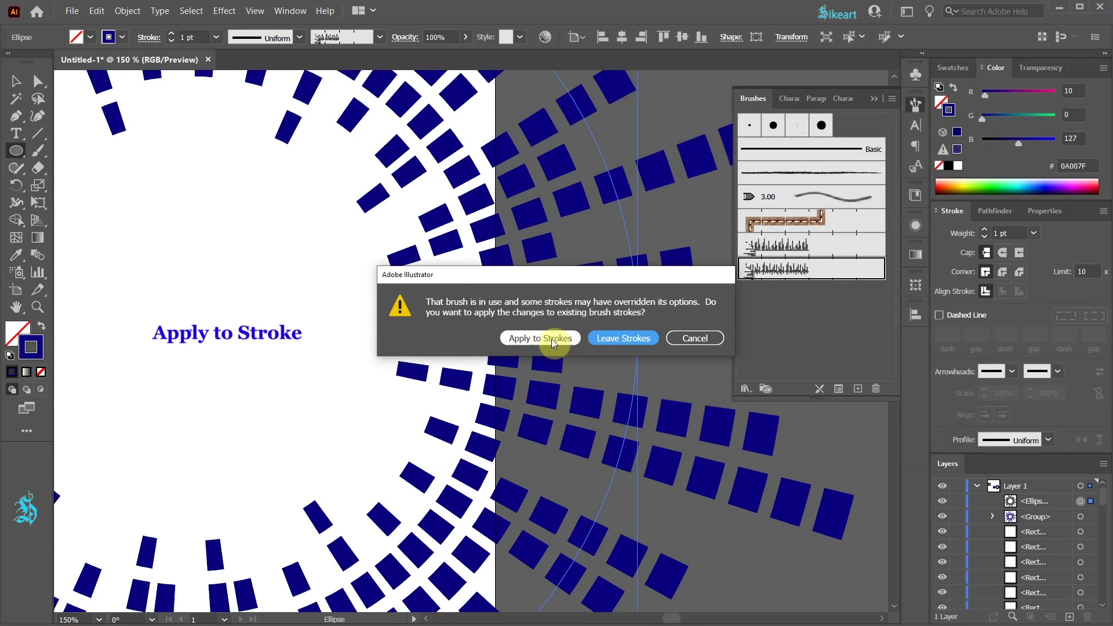
click(500, 334)
key(ctrl+minus)
key(ctrl+minus)
key(ctrl+minus)
key(ctrl+minus)
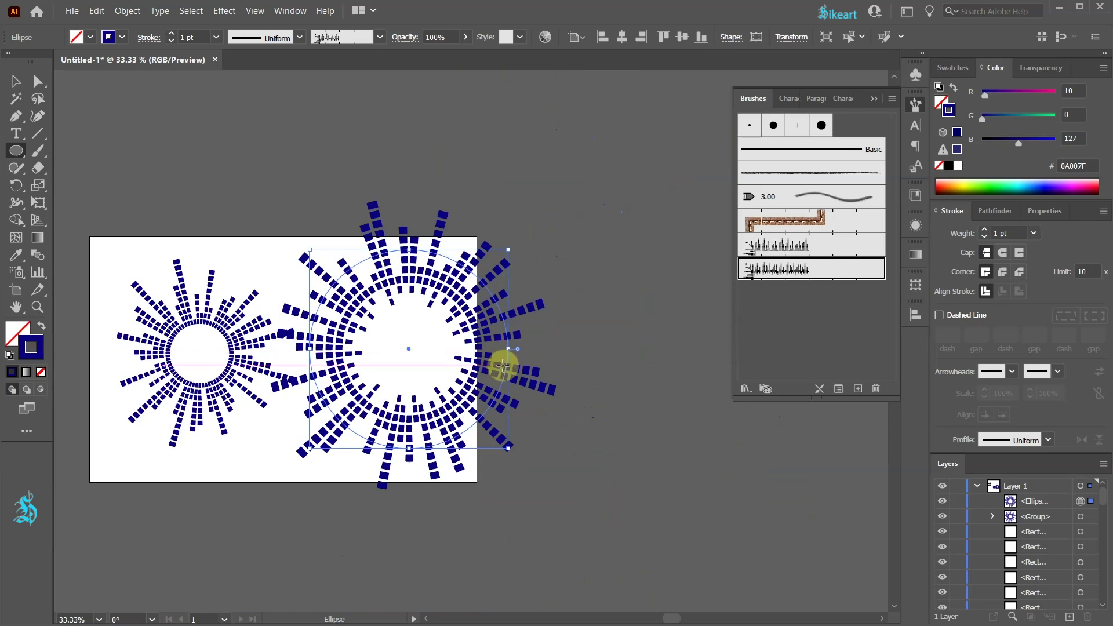
- Expand the second ring's appearance into shapes and shrink it onto the artboard
click(127, 10)
click(182, 161)
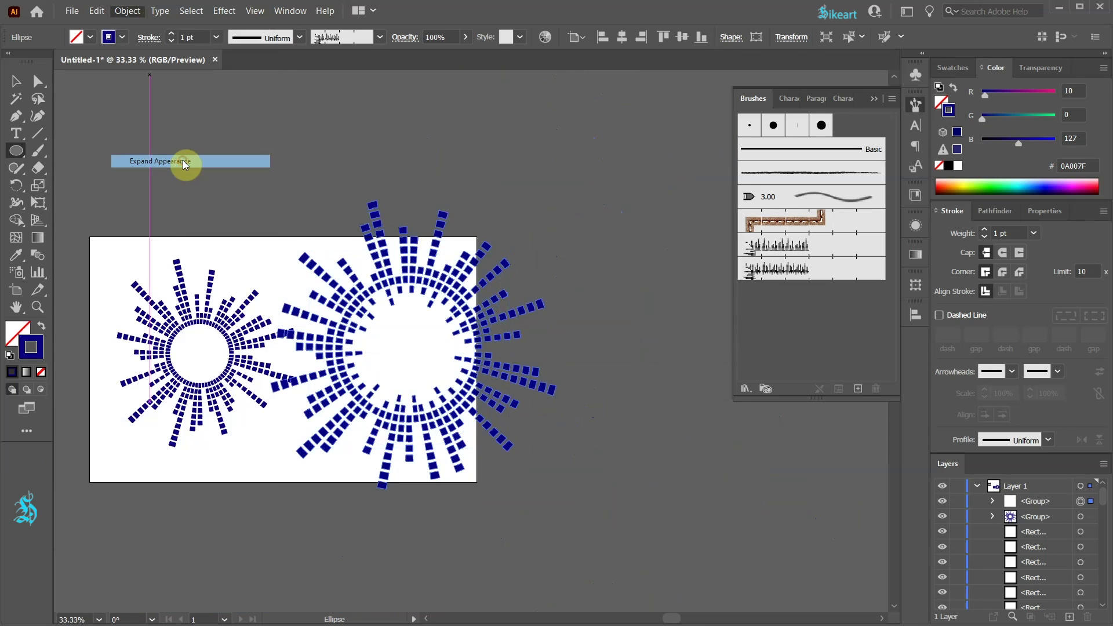
key(v)
drag(555, 201, 500, 256)
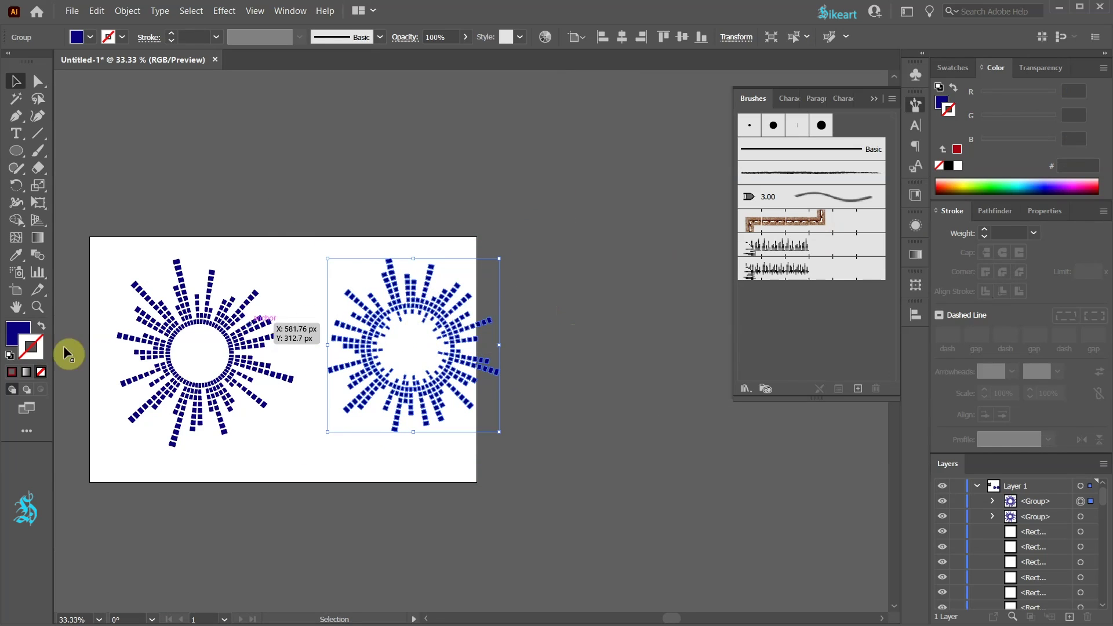
- Fill the second ring with a red swatch and deselect it
click(15, 336)
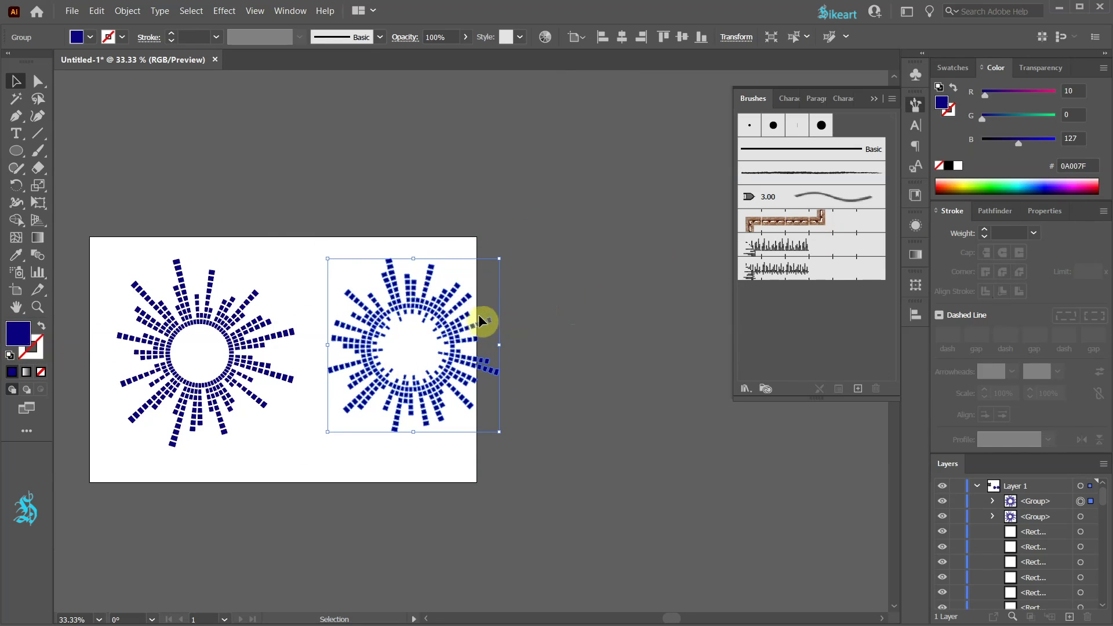
click(954, 68)
click(1042, 112)
click(555, 274)
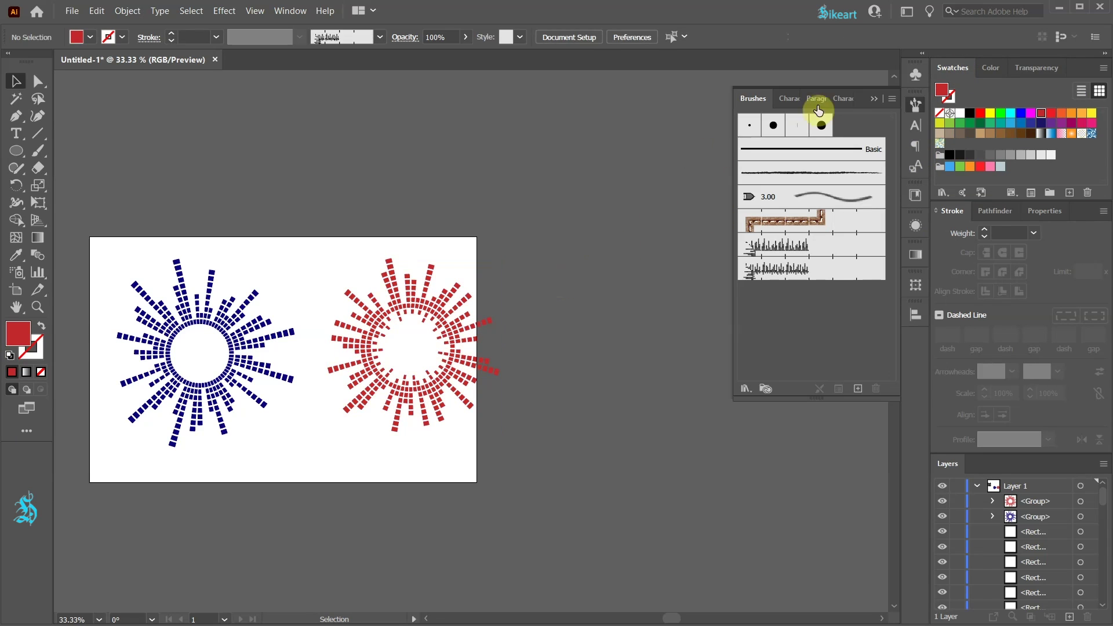
click(874, 100)
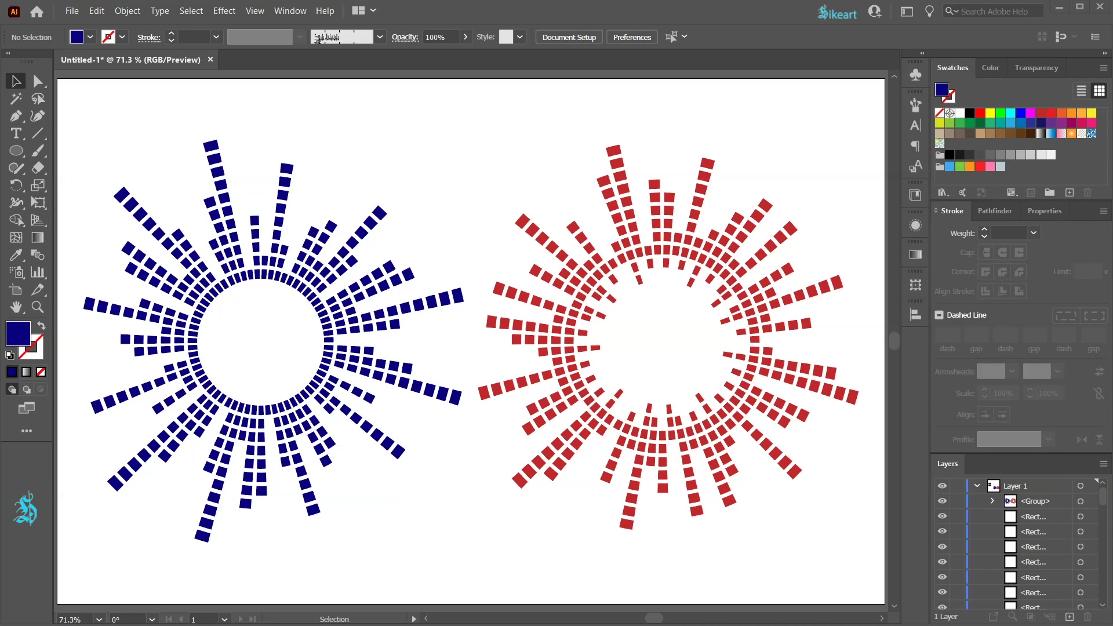